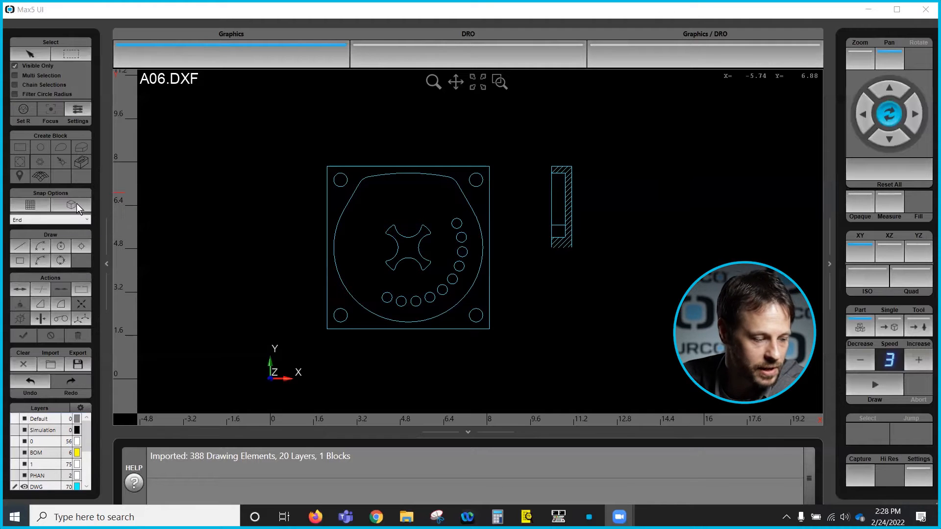
# - Turn on object snapping with the End option and move part zero to the lower-left corner of the square plate
pyautogui.click(77, 205)
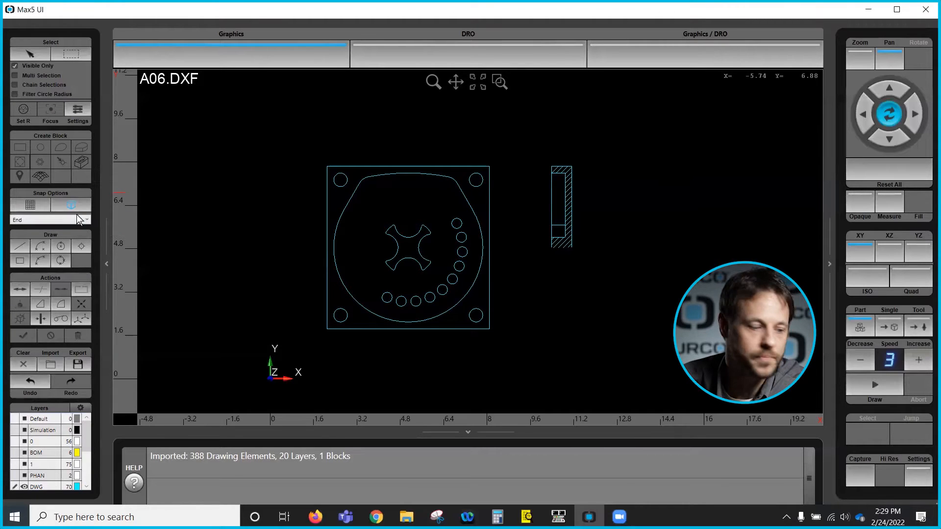
pyautogui.click(88, 222)
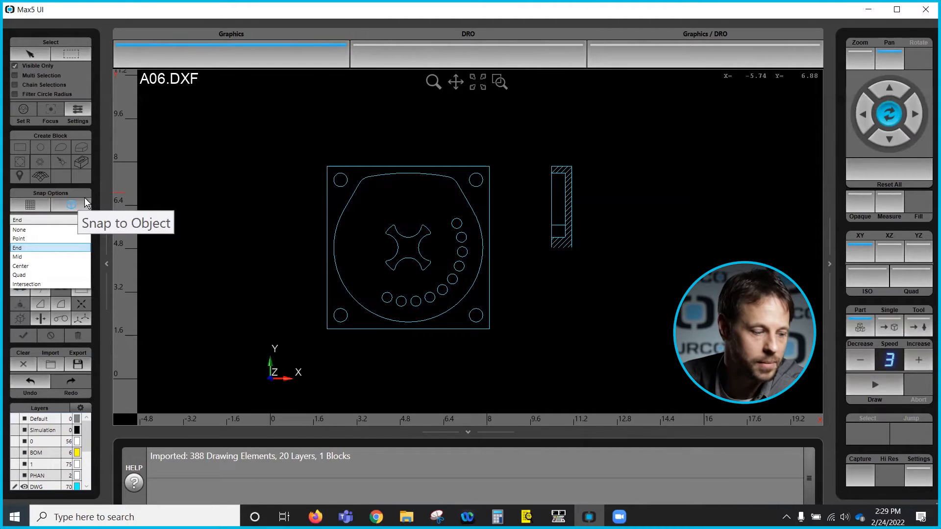
pyautogui.click(26, 252)
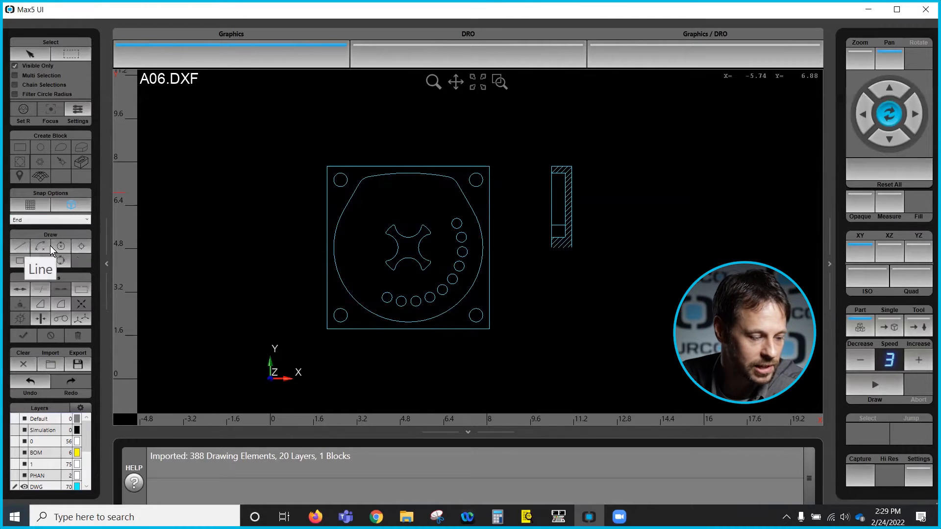
pyautogui.click(78, 319)
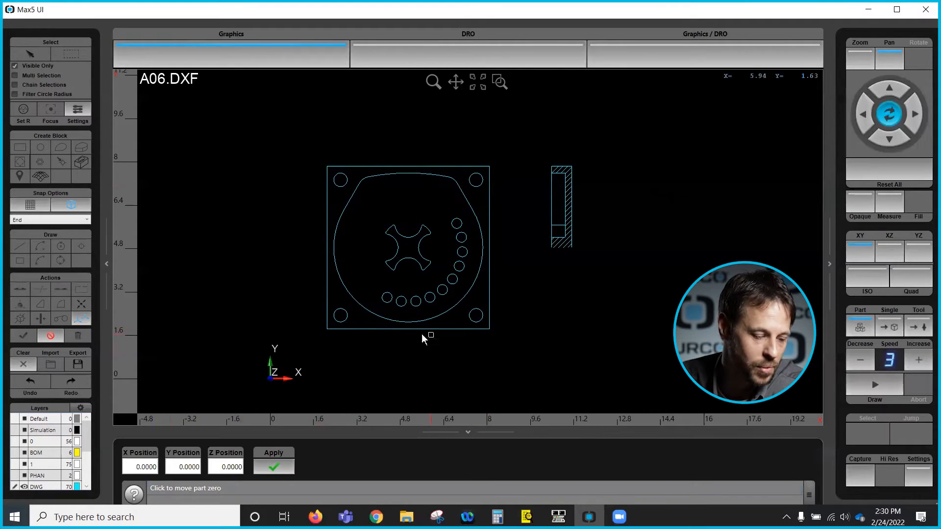
pyautogui.click(329, 330)
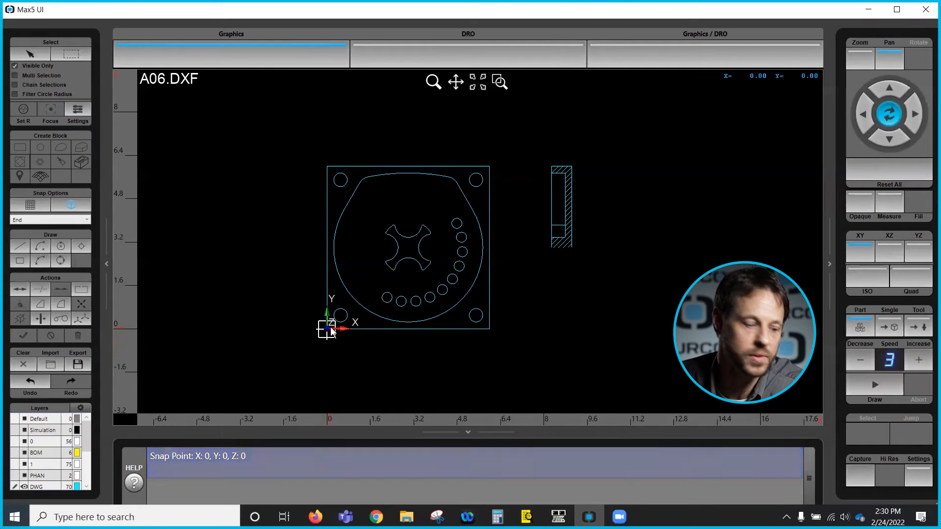
# - Set object snapping to Mid to preview the midpoints of the plate's outer edges, and switch the snap type to Center
pyautogui.click(88, 220)
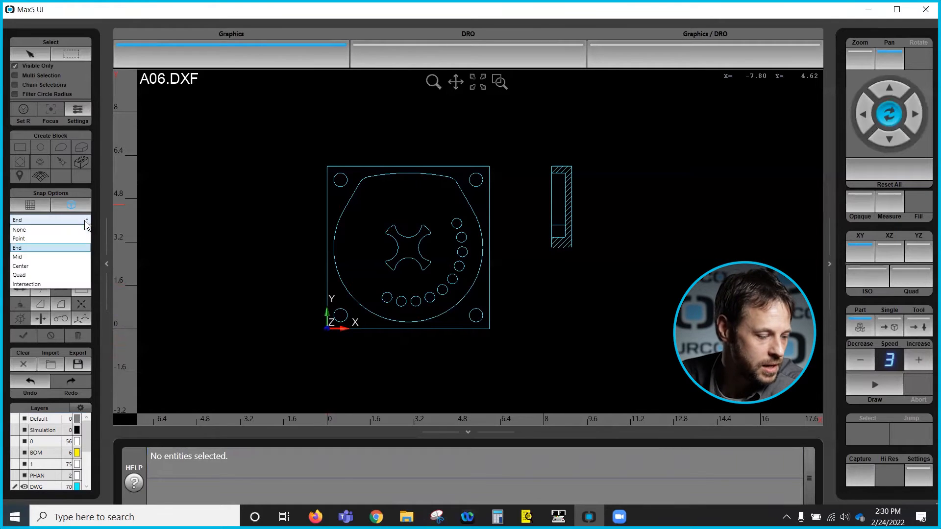
pyautogui.click(20, 257)
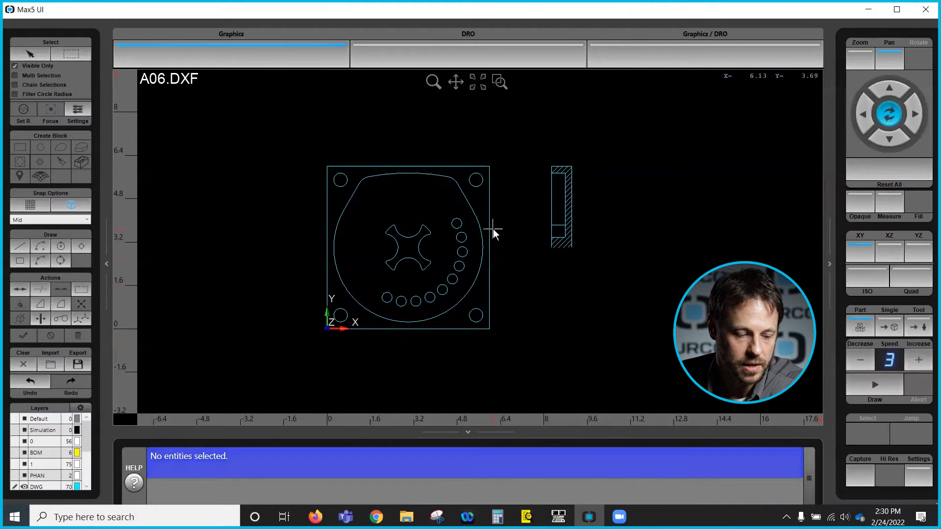
pyautogui.click(319, 254)
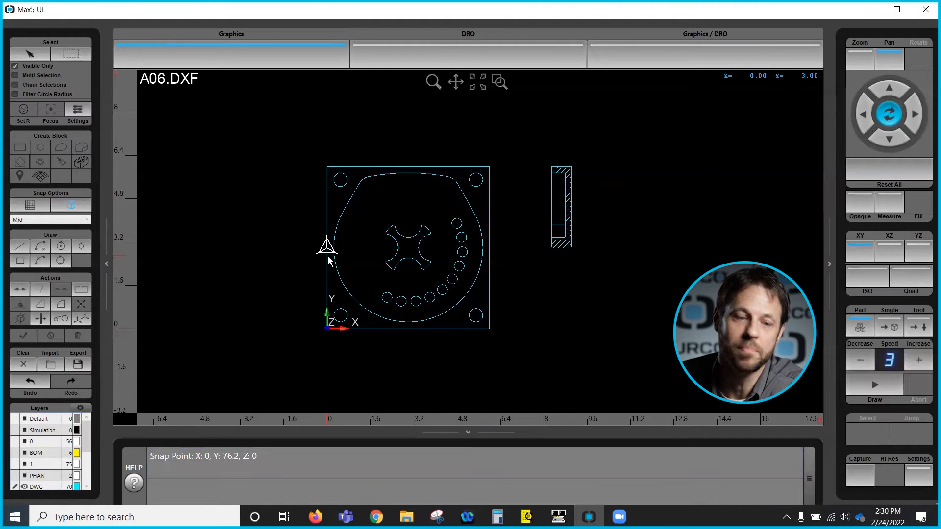
pyautogui.click(408, 168)
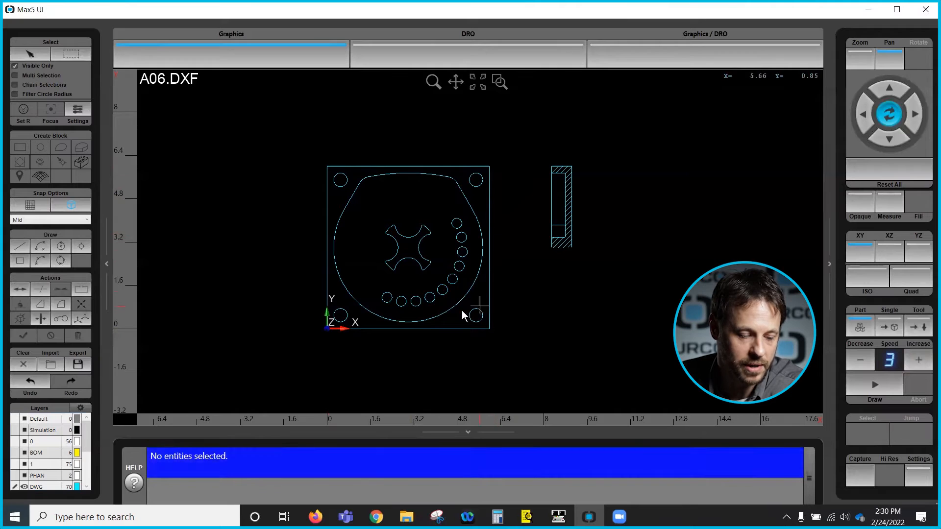
pyautogui.click(405, 329)
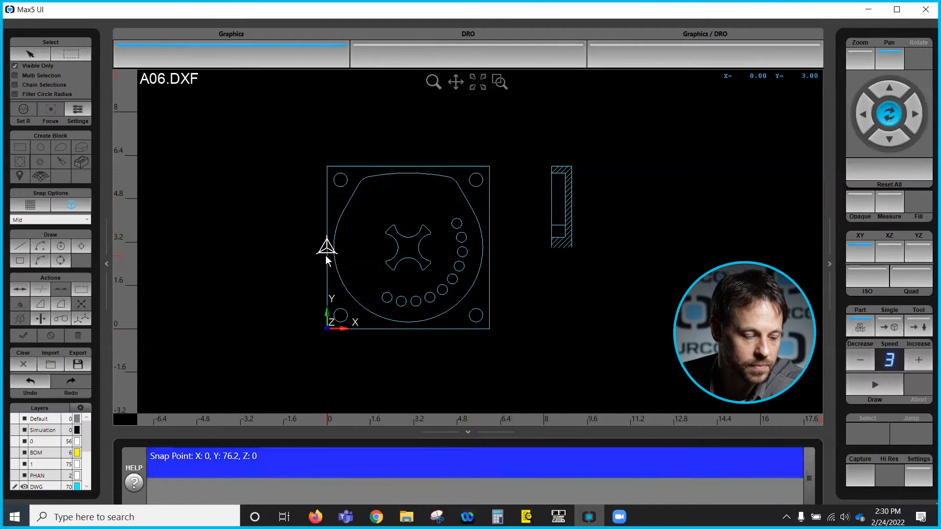
pyautogui.click(88, 220)
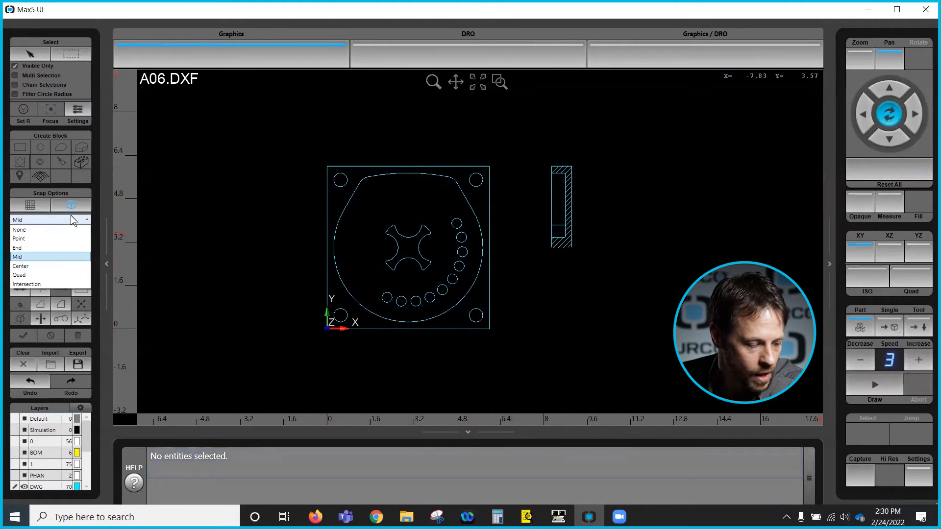
pyautogui.click(20, 265)
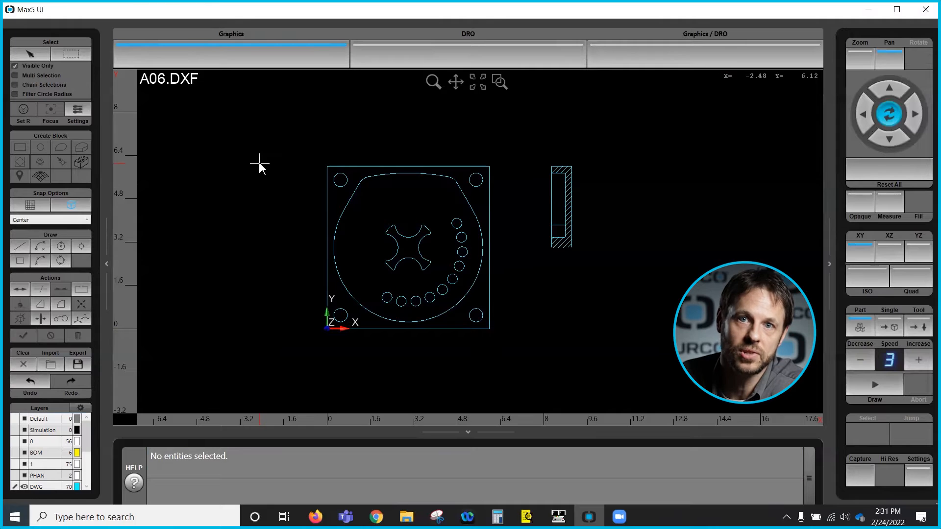
# - Use grid snapping in place of object snapping and check the Snap Grid Spacing setting
pyautogui.click(21, 203)
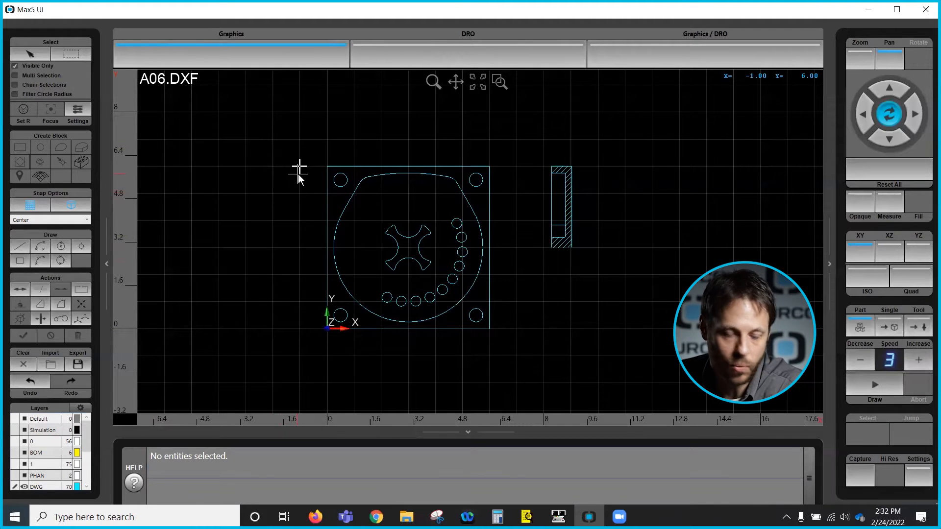
pyautogui.click(80, 108)
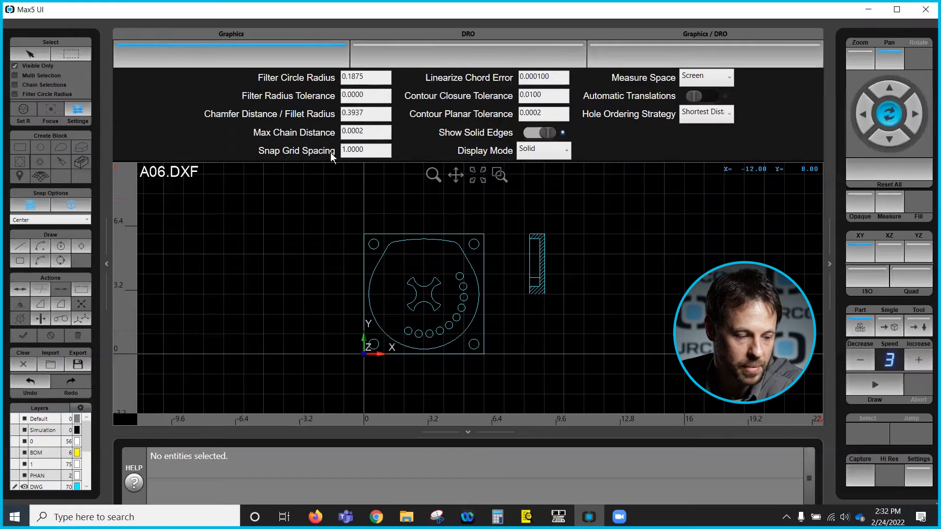
pyautogui.click(371, 151)
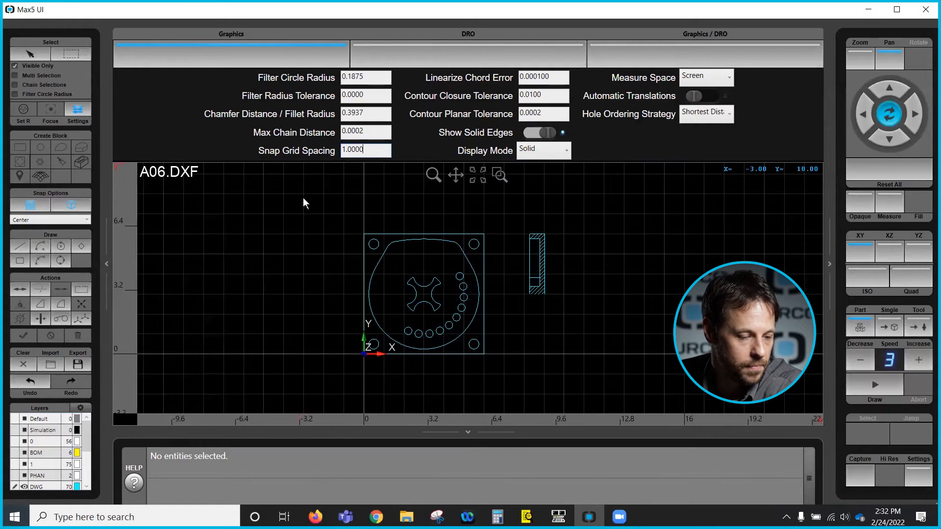
pyautogui.click(80, 109)
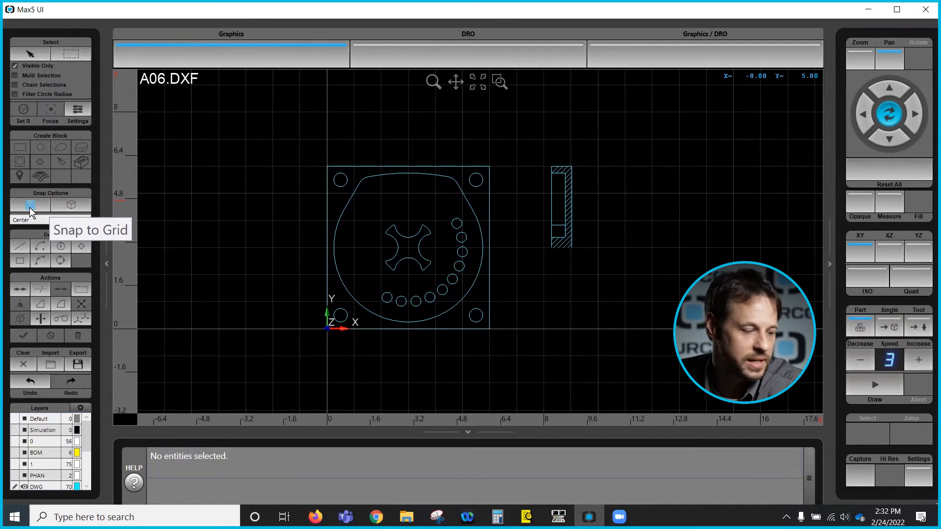
# - Draw two parallel vertical lines beside the plate at X -3 and X -2, each running from Y 3 to Y 5
pyautogui.click(19, 244)
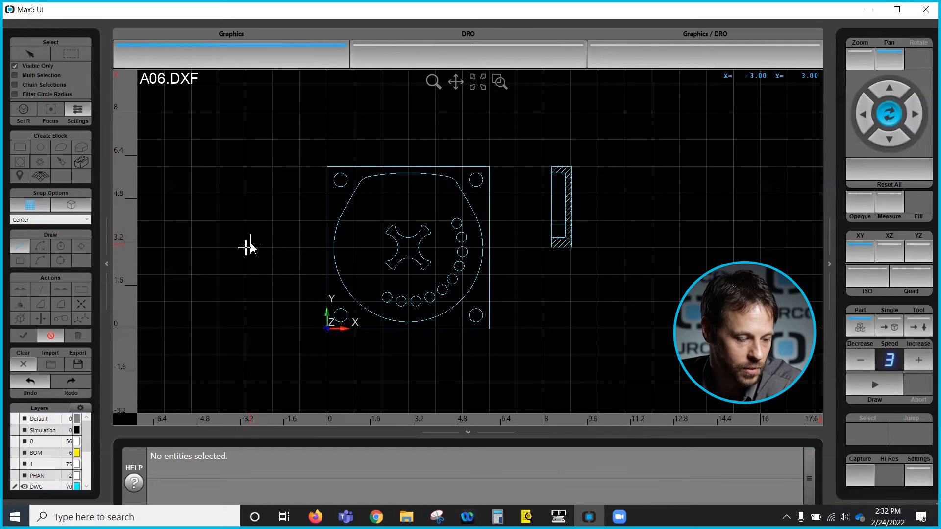
pyautogui.click(247, 222)
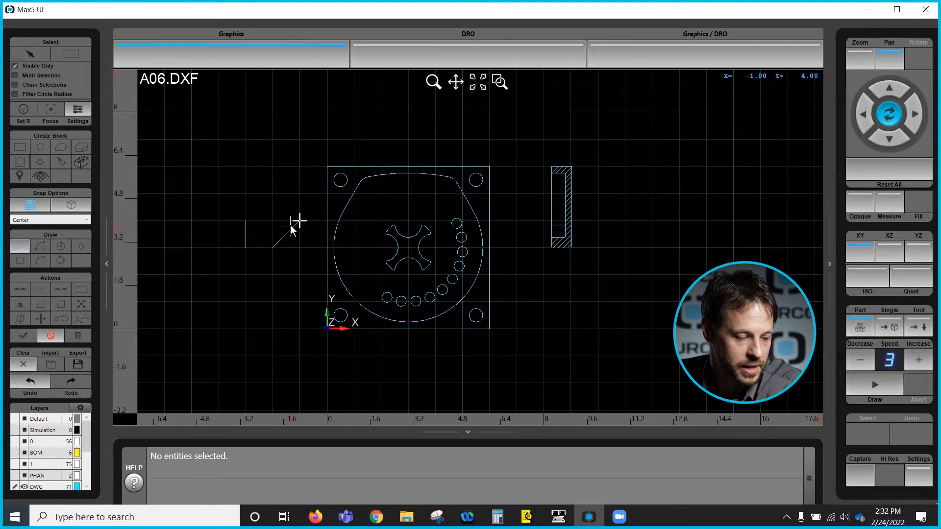
pyautogui.click(273, 194)
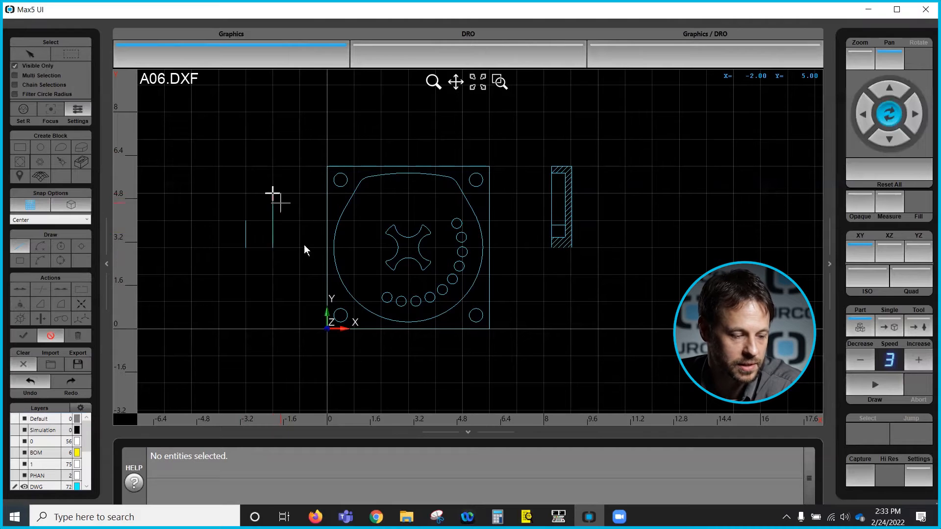
pyautogui.click(246, 220)
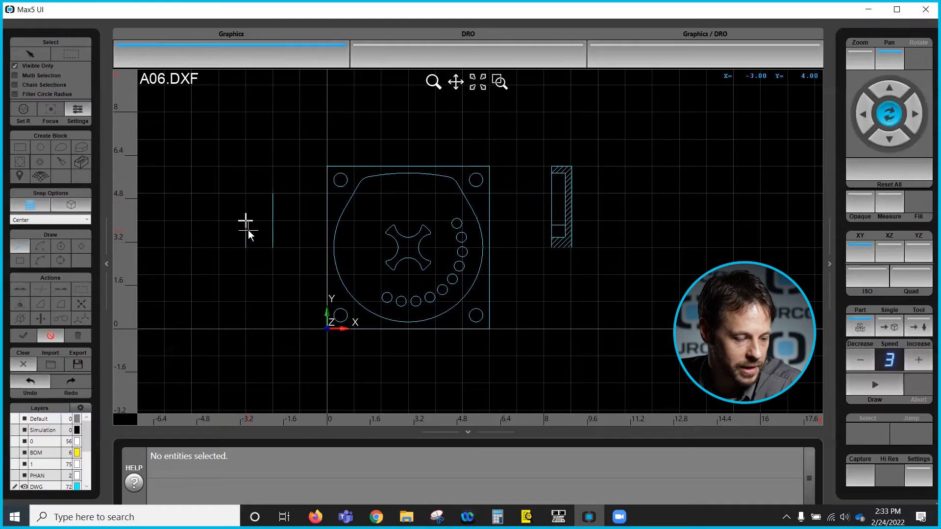
pyautogui.click(253, 201)
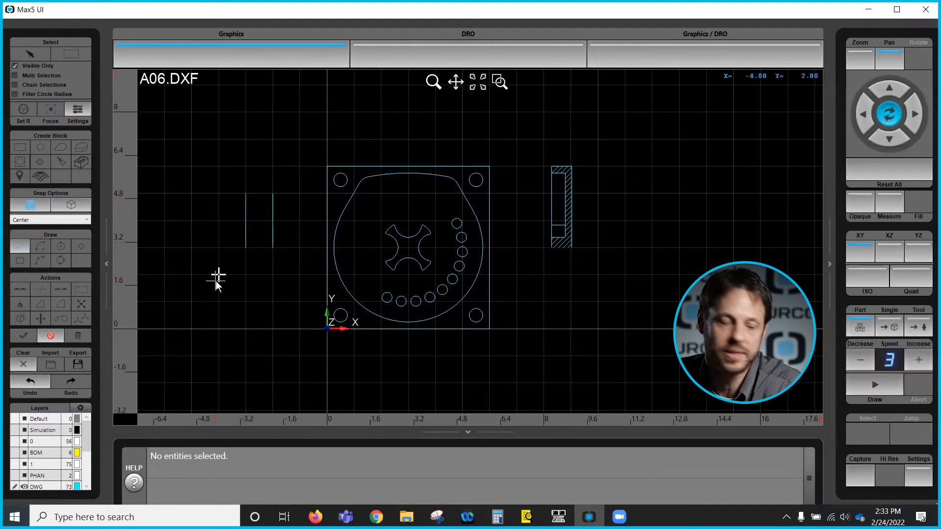
pyautogui.click(40, 246)
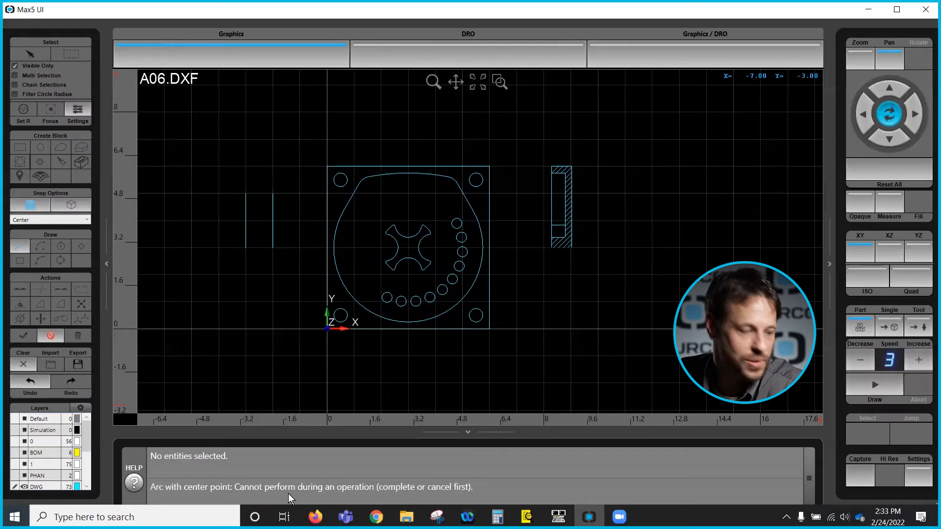
pyautogui.click(23, 244)
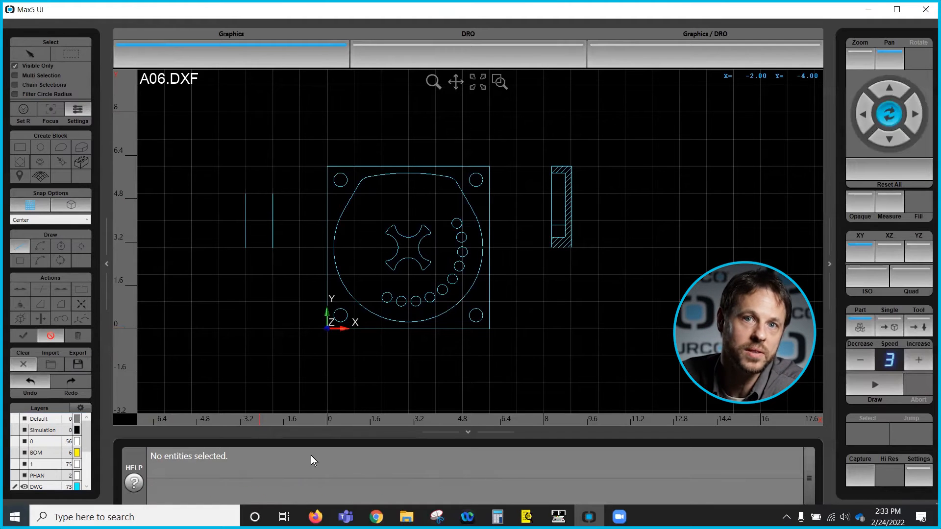
pyautogui.click(51, 336)
pyautogui.click(50, 336)
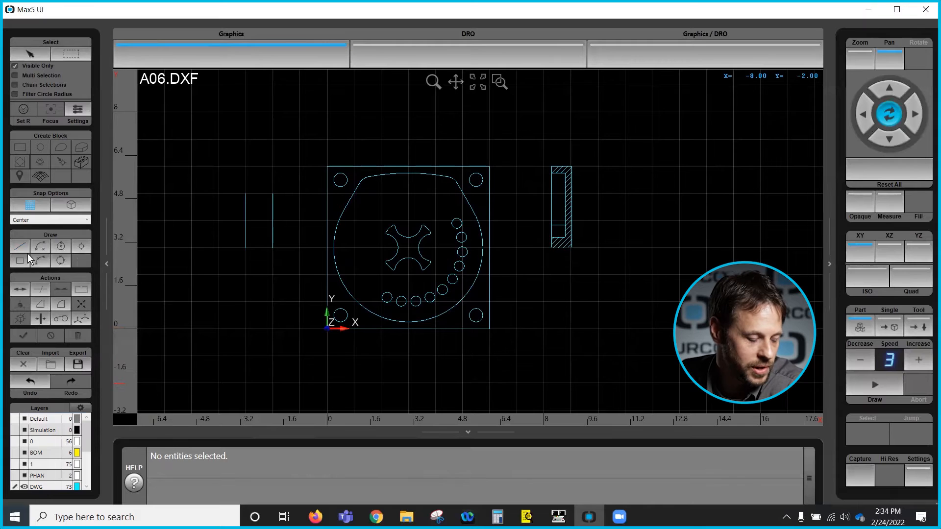
pyautogui.click(41, 248)
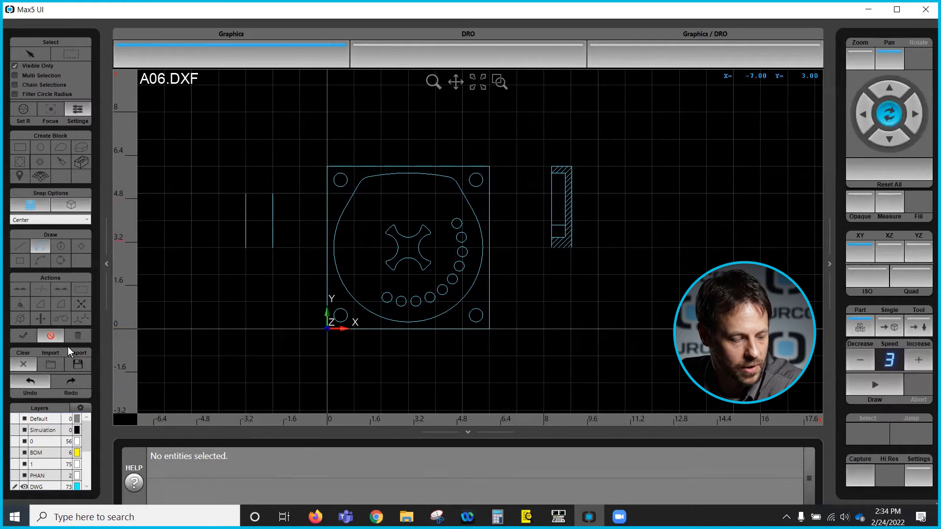
pyautogui.click(57, 336)
# - Draw a horizontal line at Y 5 joining the upper ends of the two vertical lines, and end the line command
pyautogui.click(22, 246)
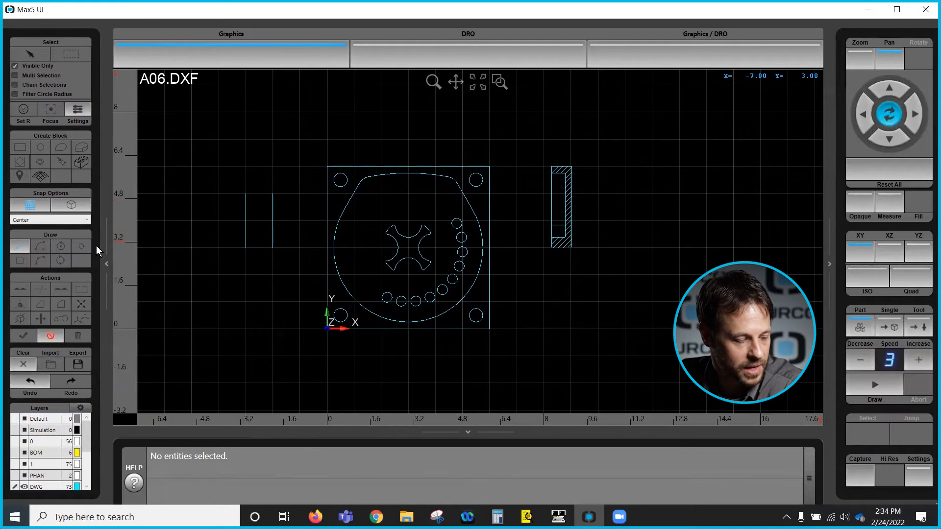
pyautogui.click(244, 195)
pyautogui.click(273, 194)
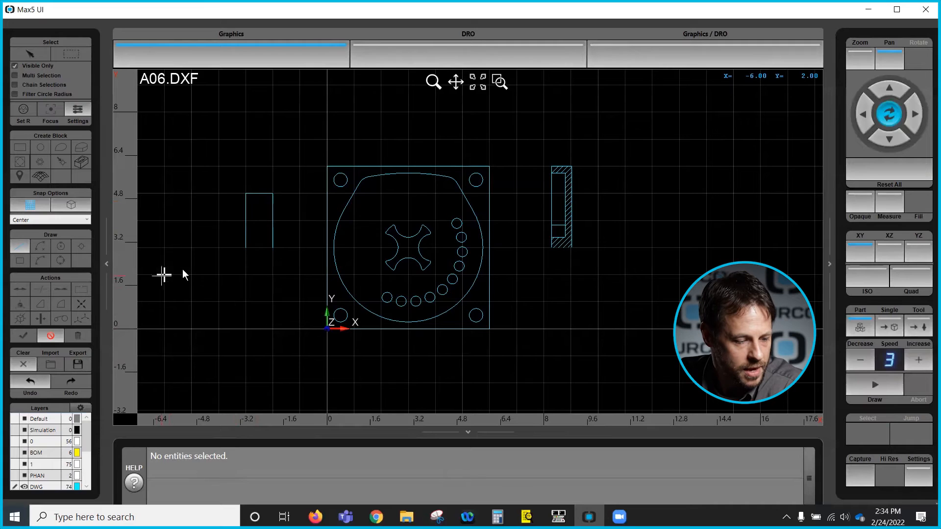
pyautogui.click(51, 337)
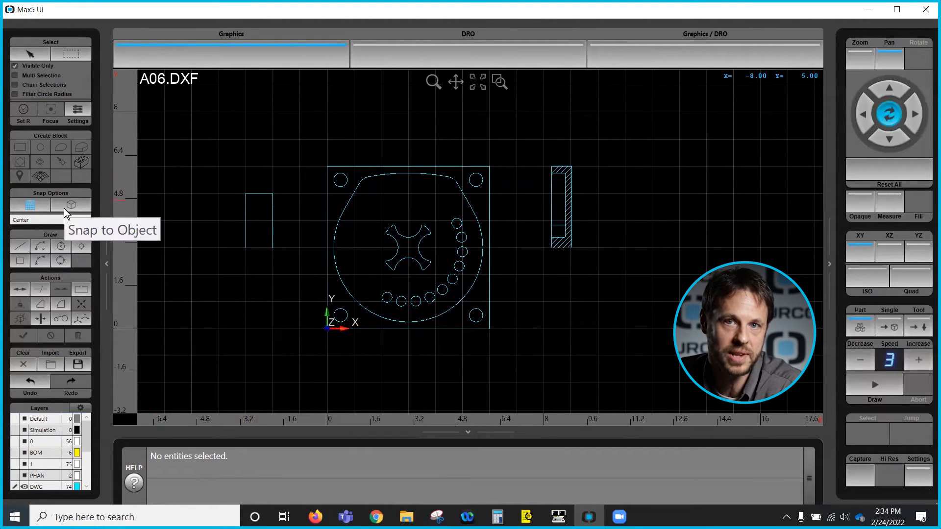
# - Start a center-point arc and place its center at the midpoint of the short horizontal line, using object snapping set to Mid
pyautogui.click(41, 247)
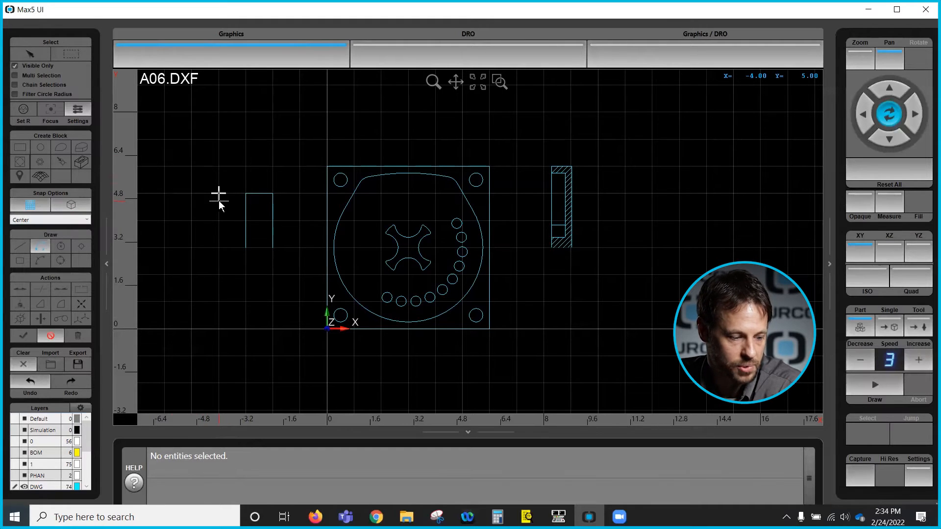
pyautogui.click(41, 201)
pyautogui.click(79, 204)
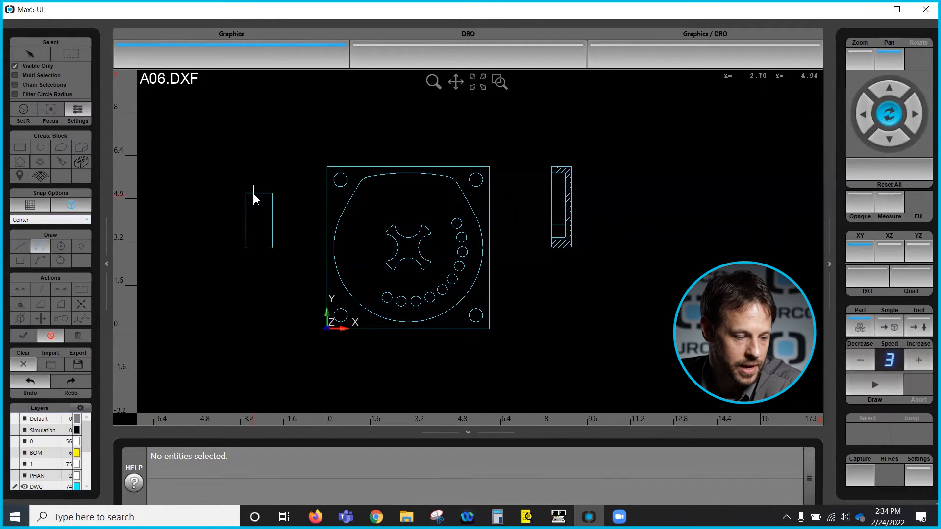
pyautogui.click(86, 220)
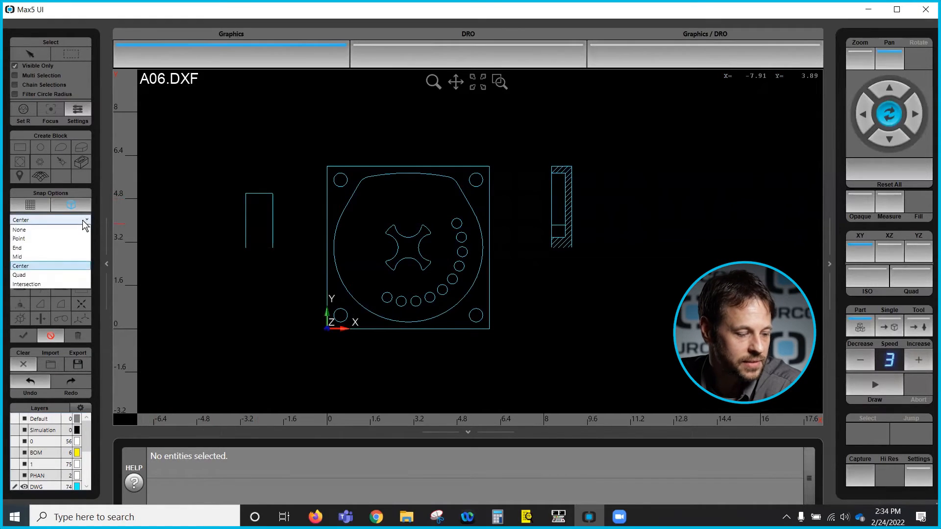
pyautogui.click(33, 257)
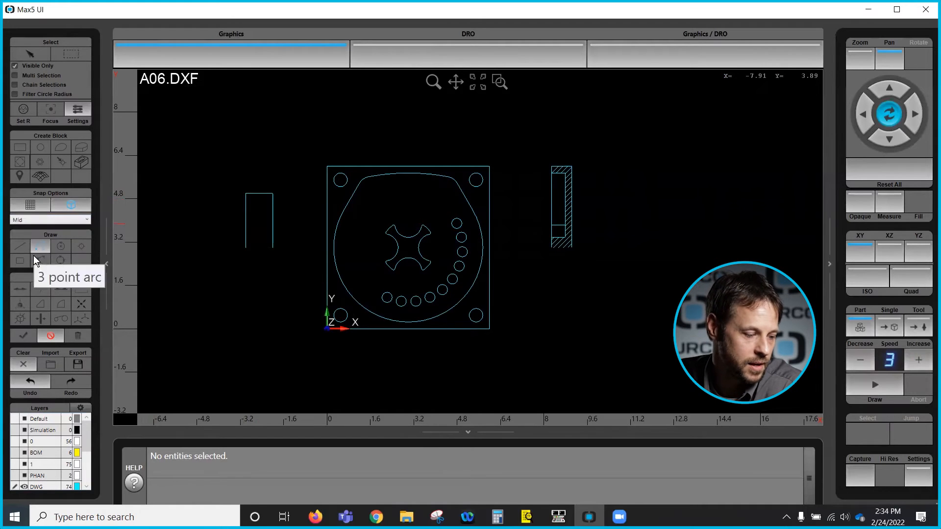
pyautogui.click(257, 192)
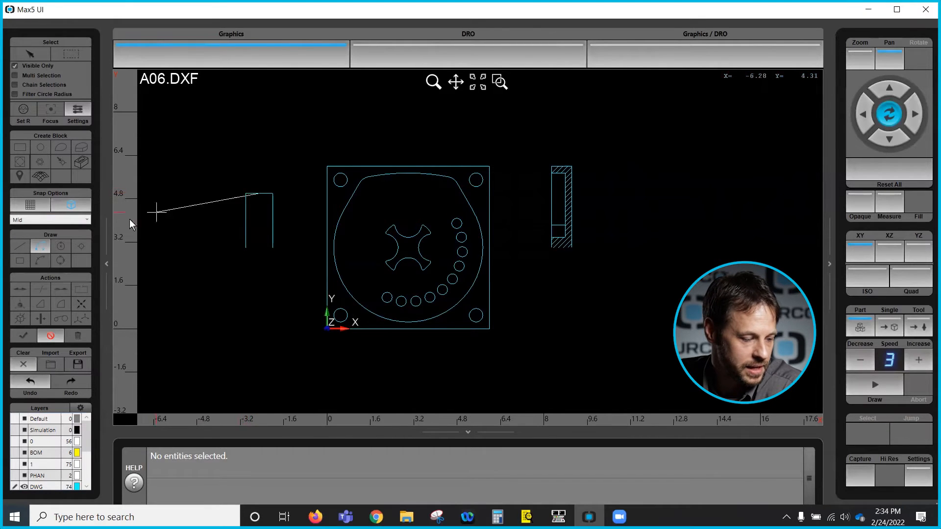
# - Draw the arc from the horizontal line's left end with End snapping, over its center to a free point short of the right end with snapping off
pyautogui.click(87, 219)
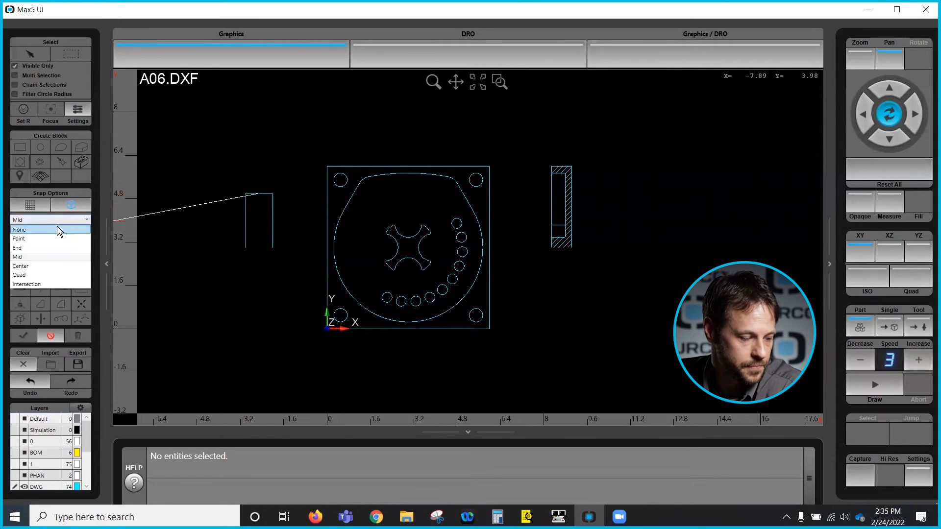
pyautogui.click(28, 248)
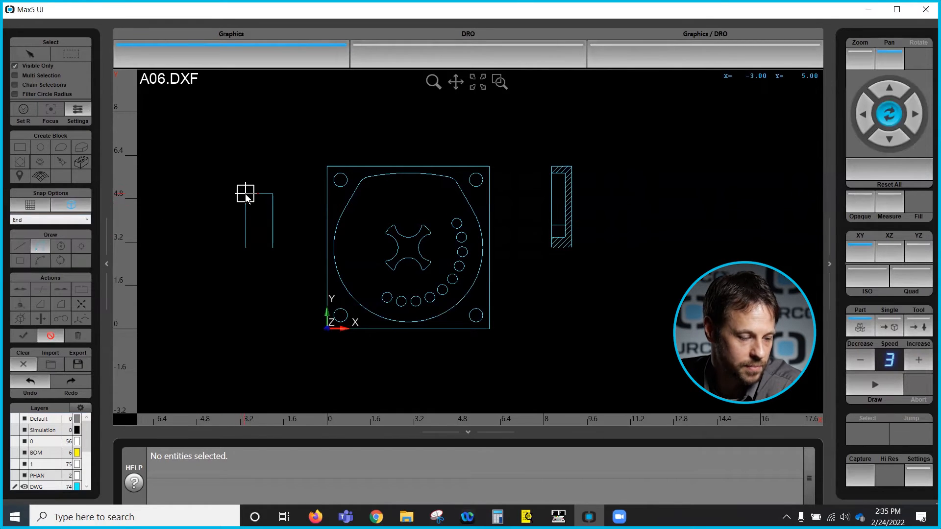
pyautogui.click(246, 193)
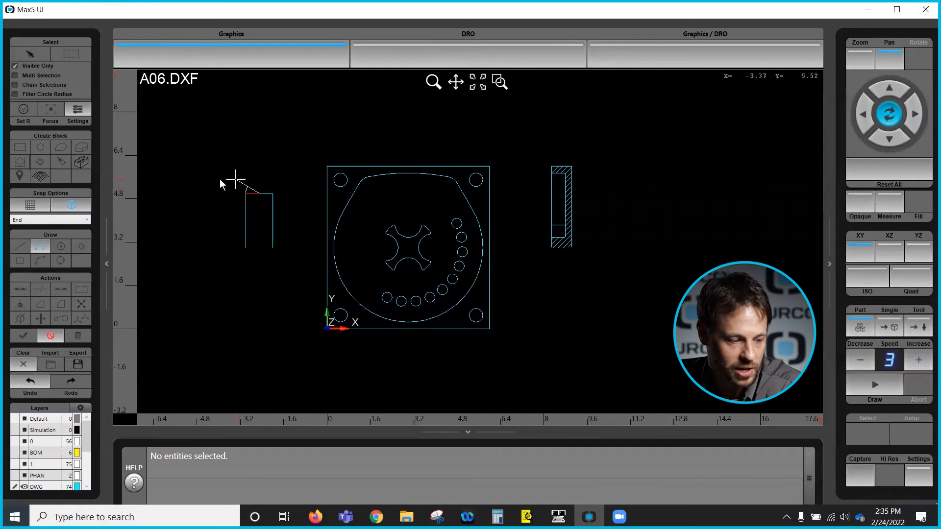
pyautogui.click(81, 201)
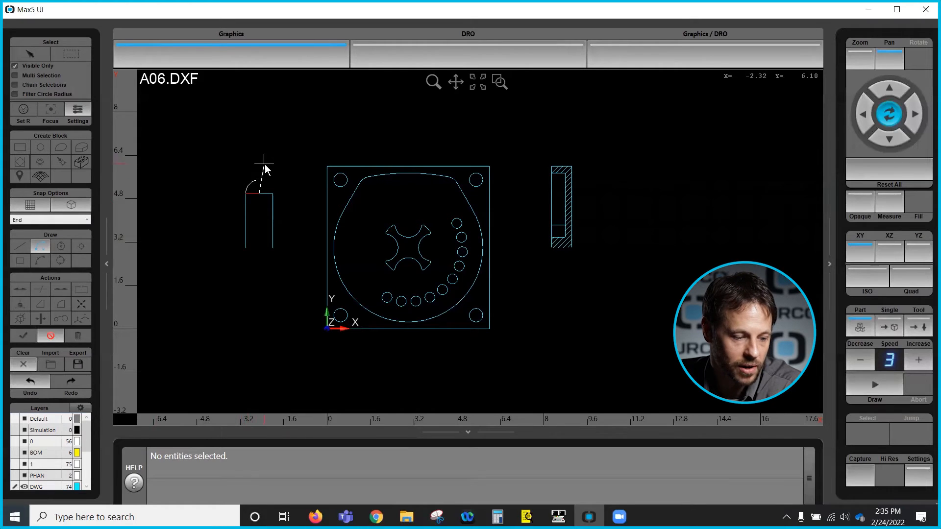
pyautogui.click(269, 180)
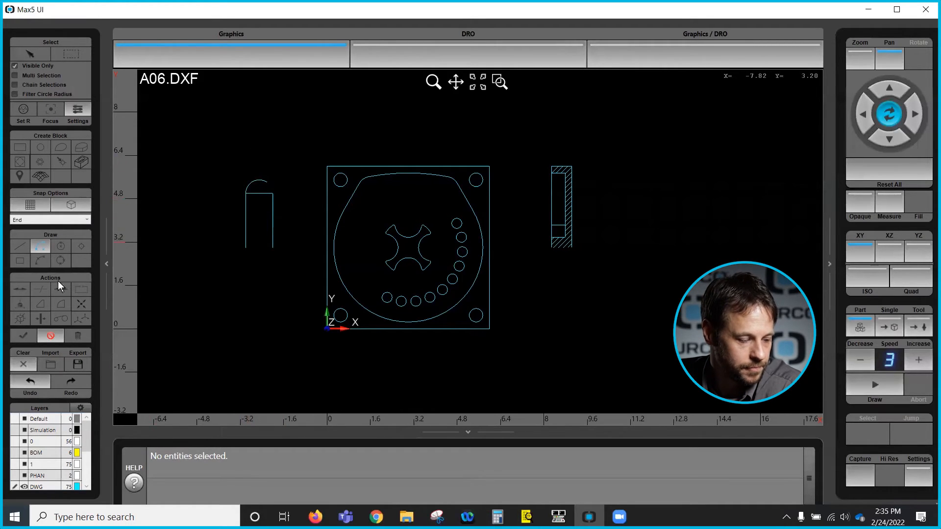
pyautogui.click(52, 335)
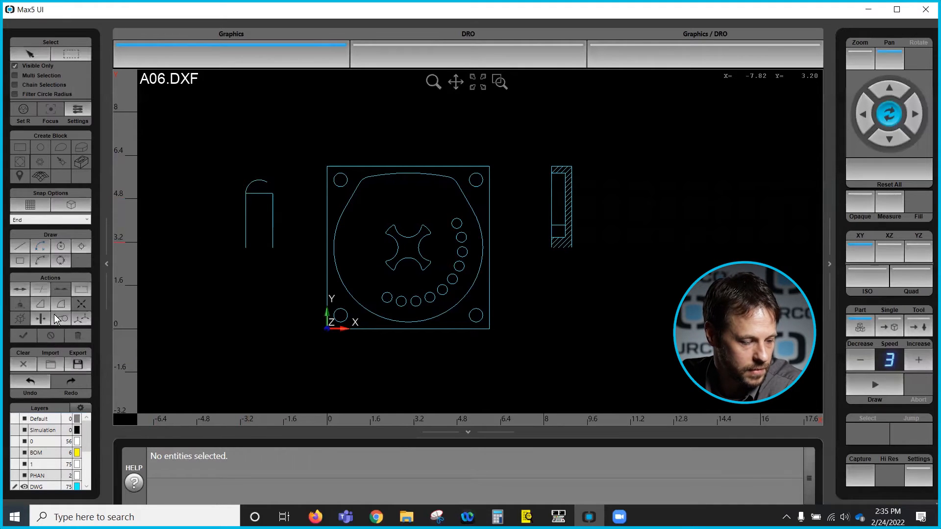
# - Draw a circle centered on the midpoint of the plate's upper edge using Mid snapping, with a freely placed radius reaching slightly past the plate's sides
pyautogui.click(61, 247)
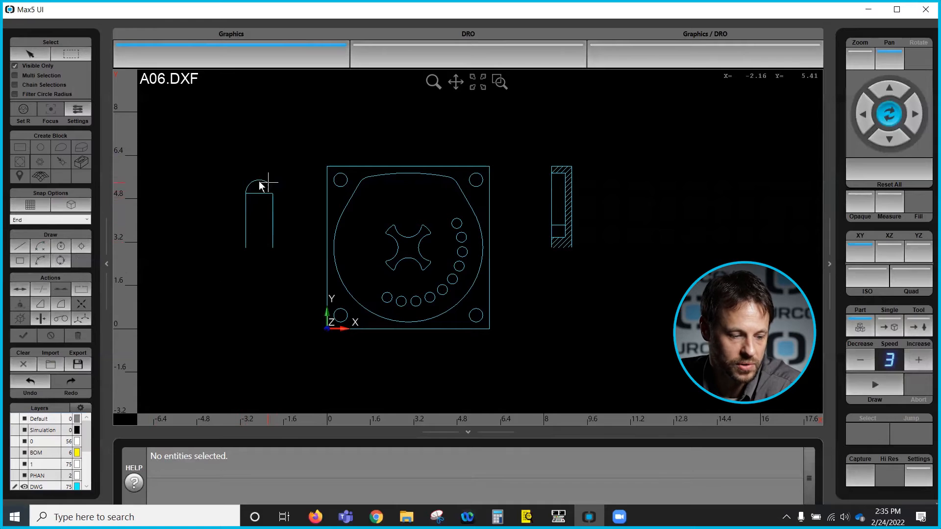
pyautogui.click(60, 246)
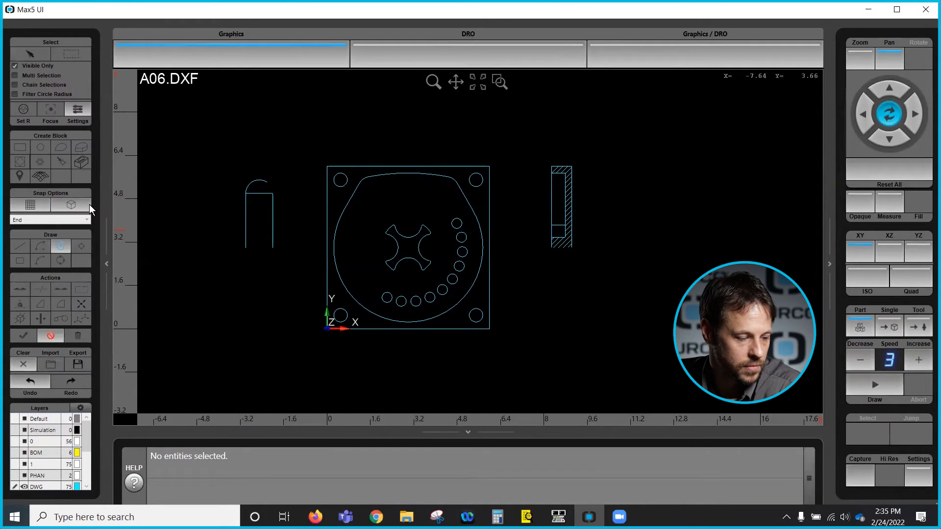
pyautogui.click(89, 220)
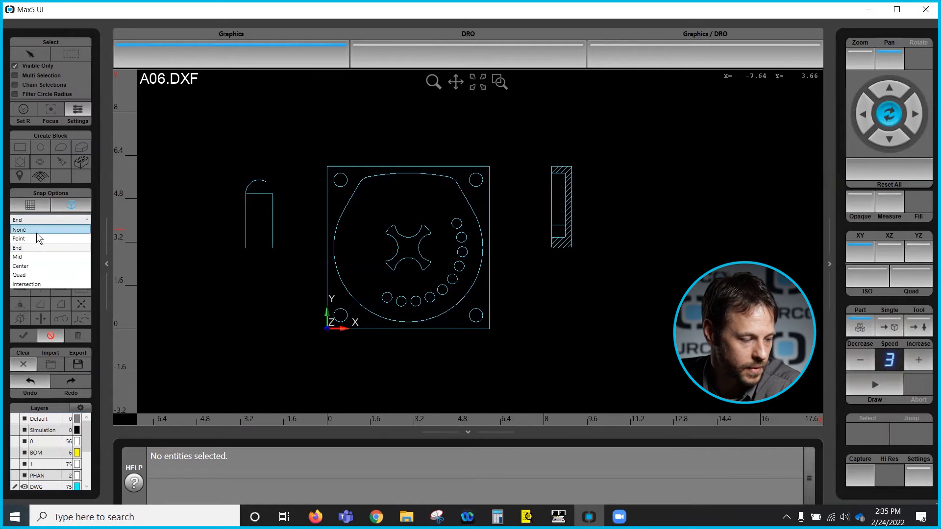
pyautogui.click(30, 256)
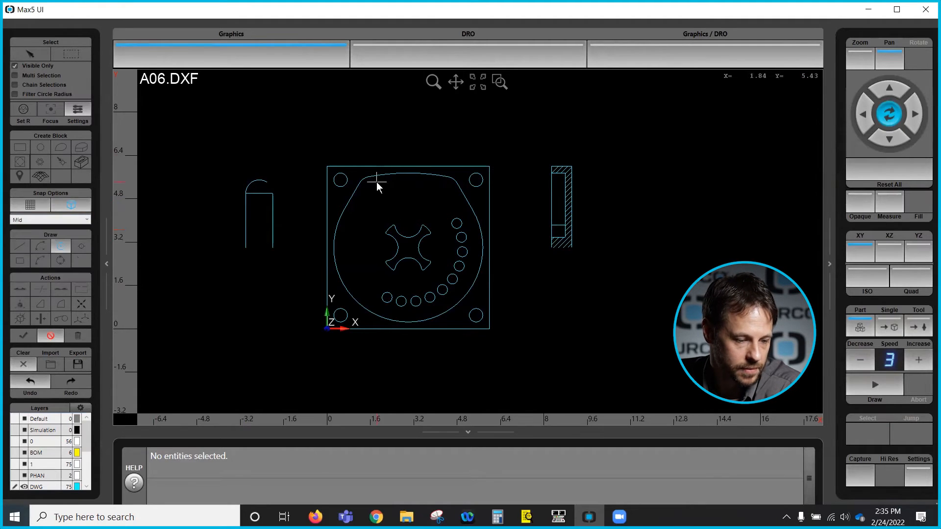
pyautogui.click(408, 166)
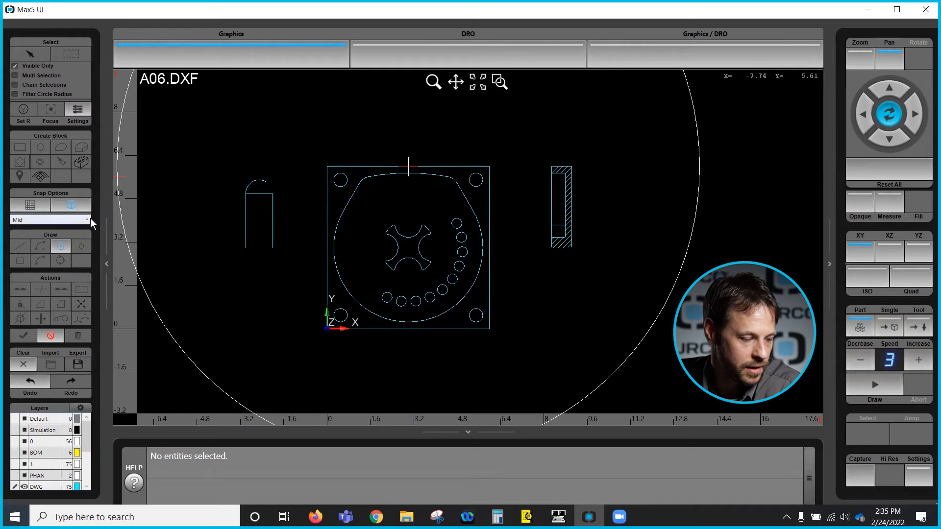
pyautogui.click(84, 204)
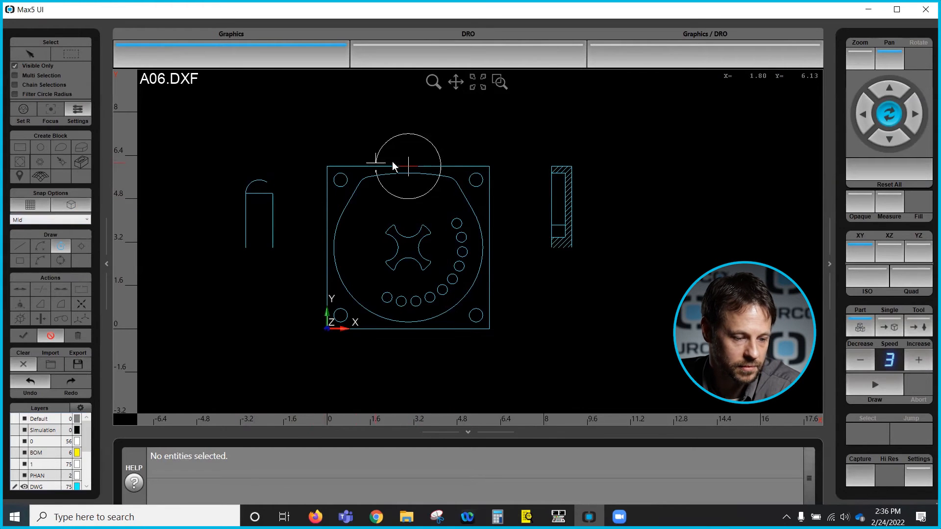
pyautogui.click(504, 158)
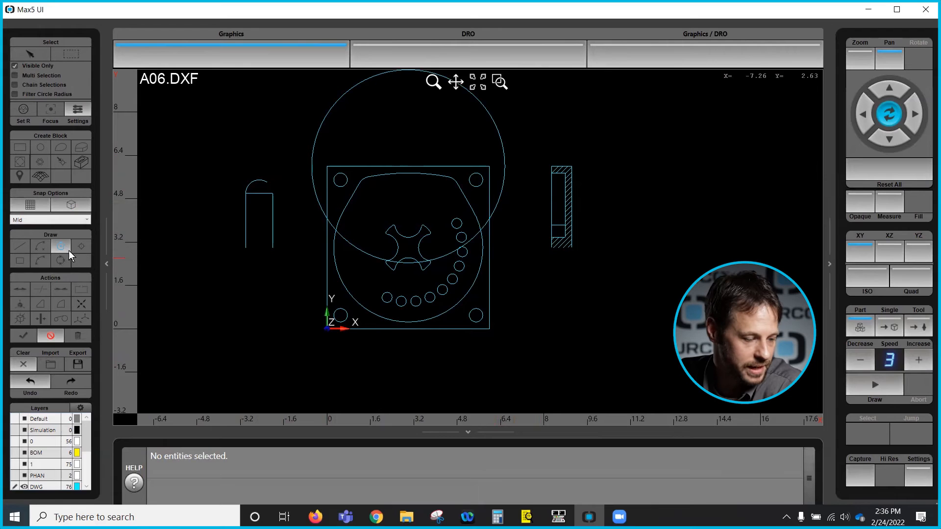
pyautogui.click(47, 336)
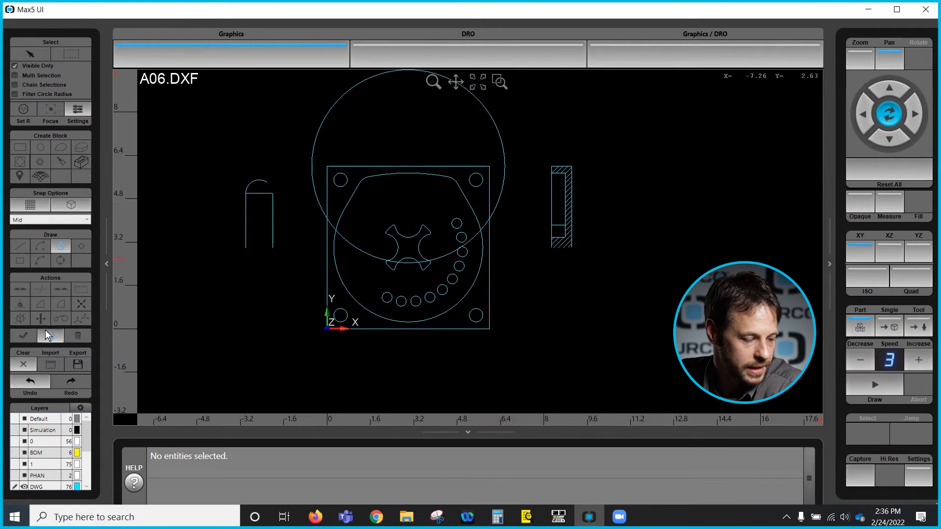
# - Place a free point above the small arc at about X -2.5, Y 7, and briefly preview grid snapping
pyautogui.click(78, 244)
pyautogui.click(258, 140)
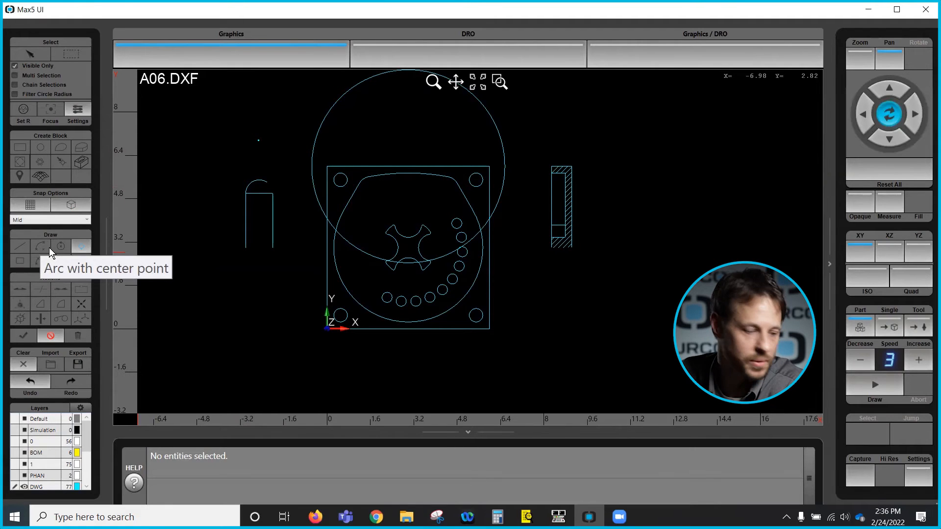
pyautogui.click(80, 246)
pyautogui.click(50, 337)
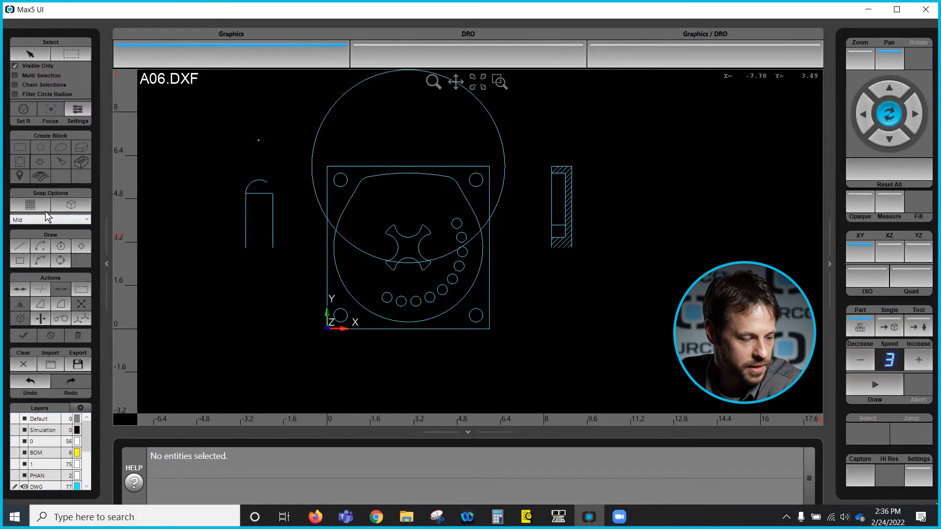
pyautogui.click(21, 201)
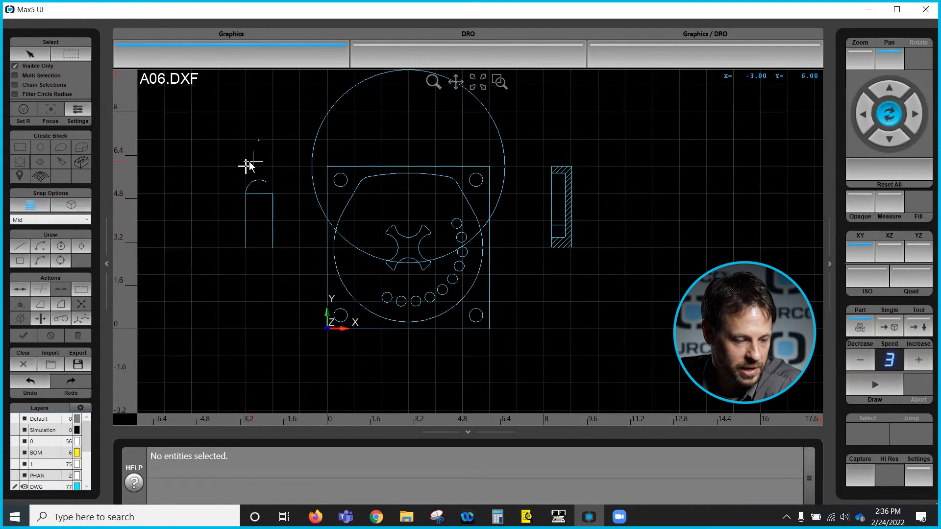
pyautogui.click(39, 205)
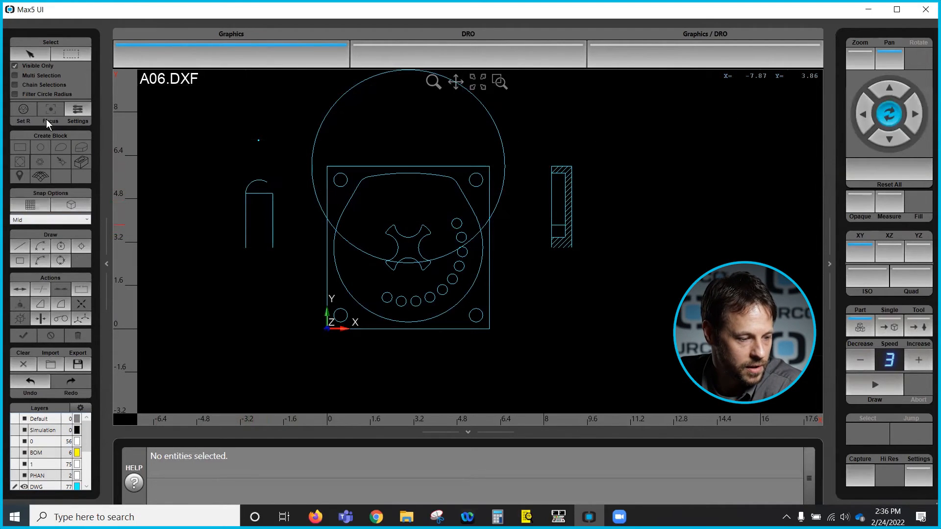
# - Select the plate's lower edge and its left edge in turn to inspect their start and end coordinates
pyautogui.click(36, 54)
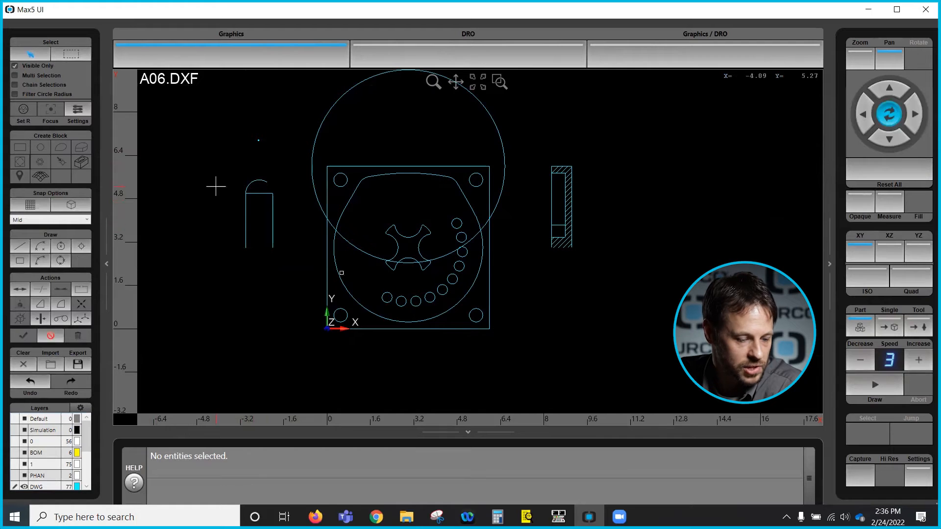
pyautogui.click(383, 329)
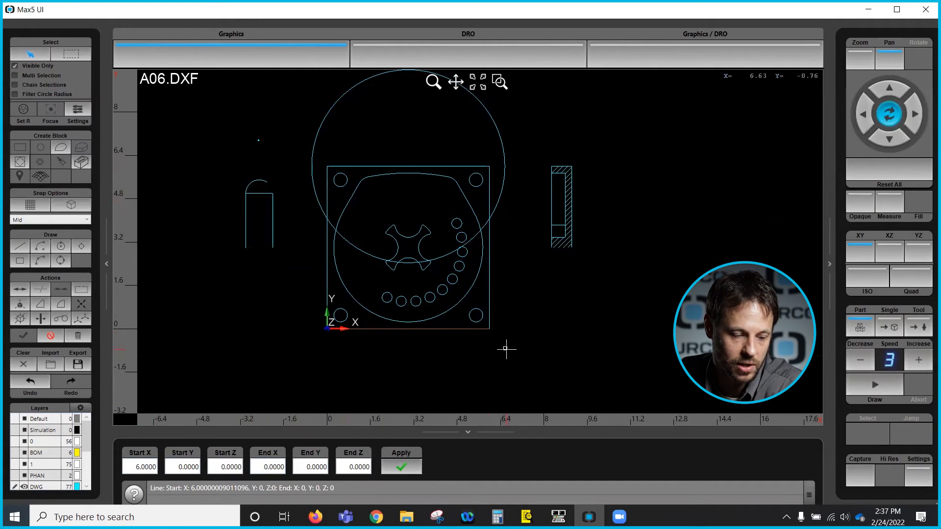
pyautogui.click(29, 248)
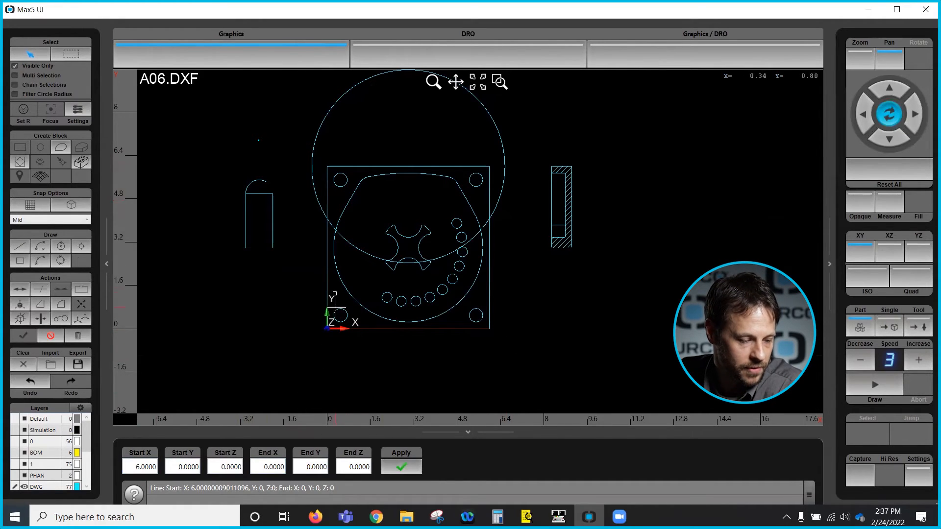
pyautogui.click(327, 256)
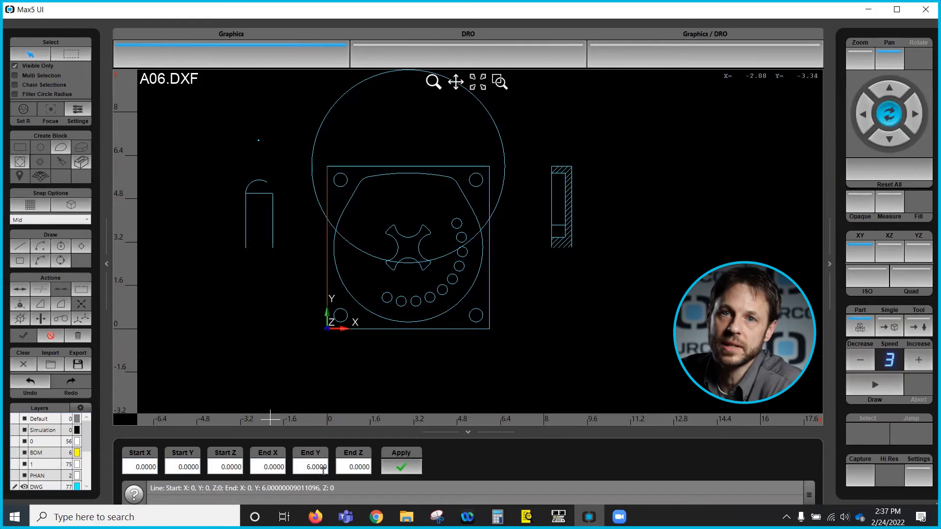
# - Draw a rectangle around the plate with grid snapping, from X -1, Y -1 to X 7, Y 7
pyautogui.click(30, 204)
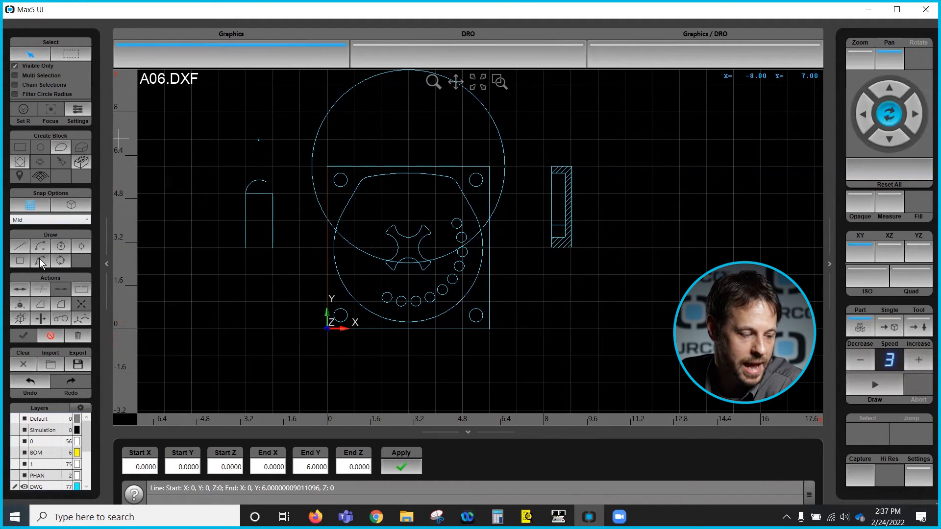
pyautogui.click(20, 261)
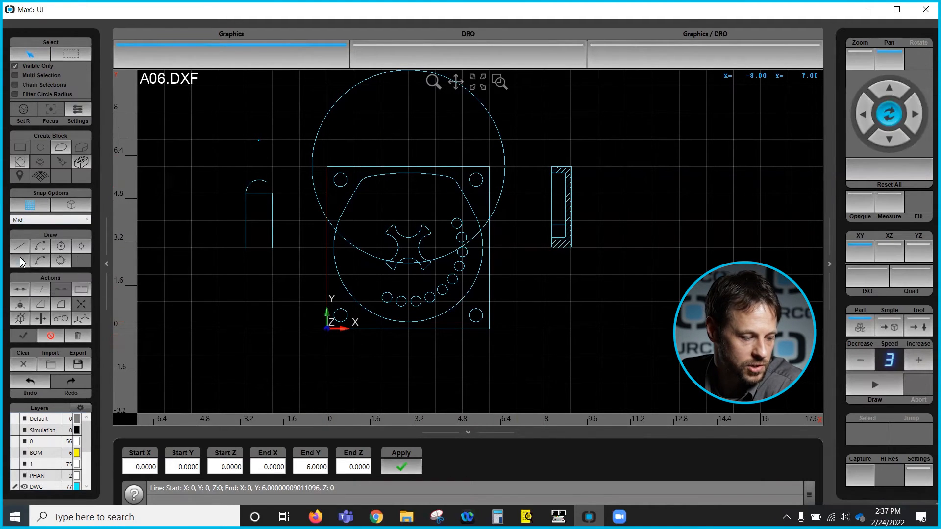
pyautogui.click(300, 354)
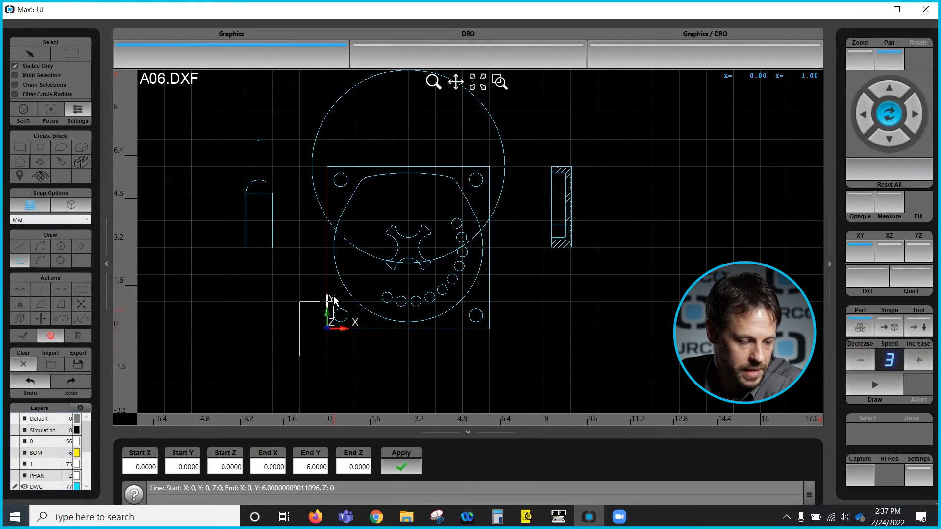
pyautogui.click(511, 149)
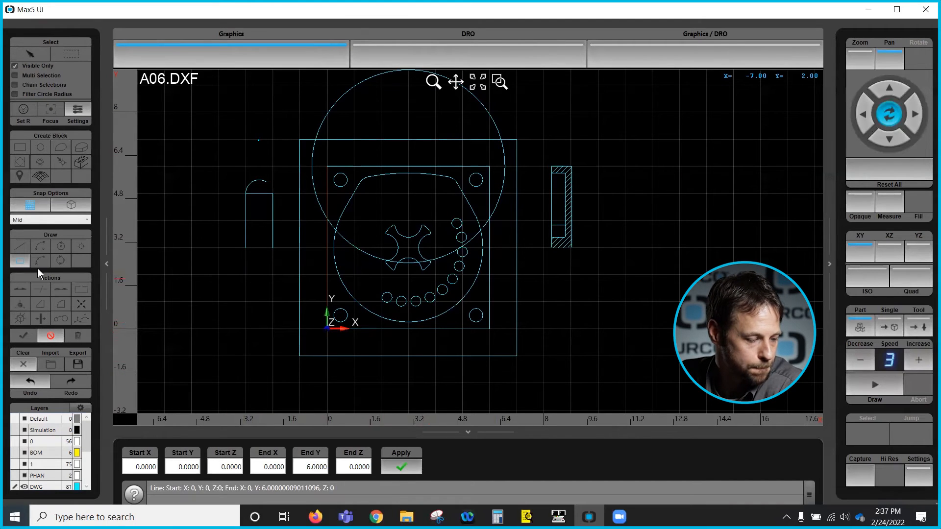
pyautogui.click(51, 337)
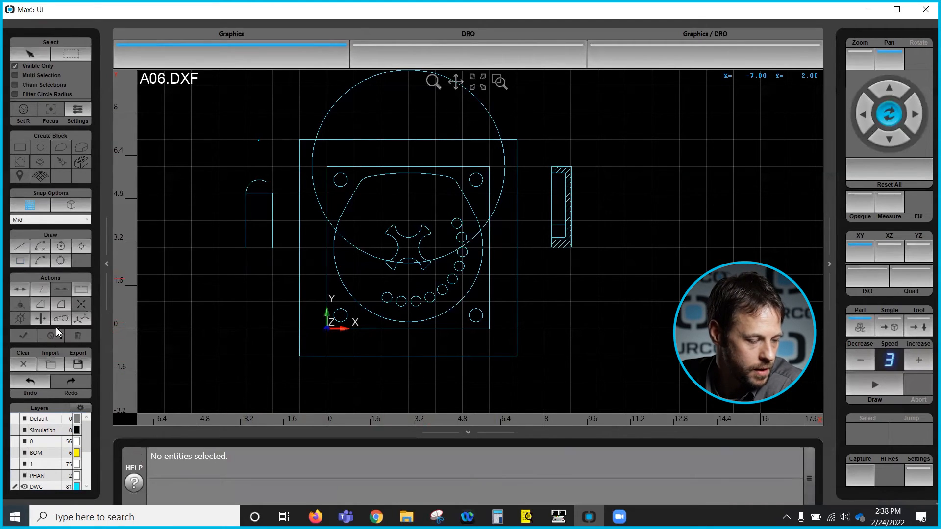
# - Draw a three-point arc through the outer rectangle's corners at X -1, Y 7, X 7, Y 7 and X 7, Y -1 using grid snapping
pyautogui.click(36, 257)
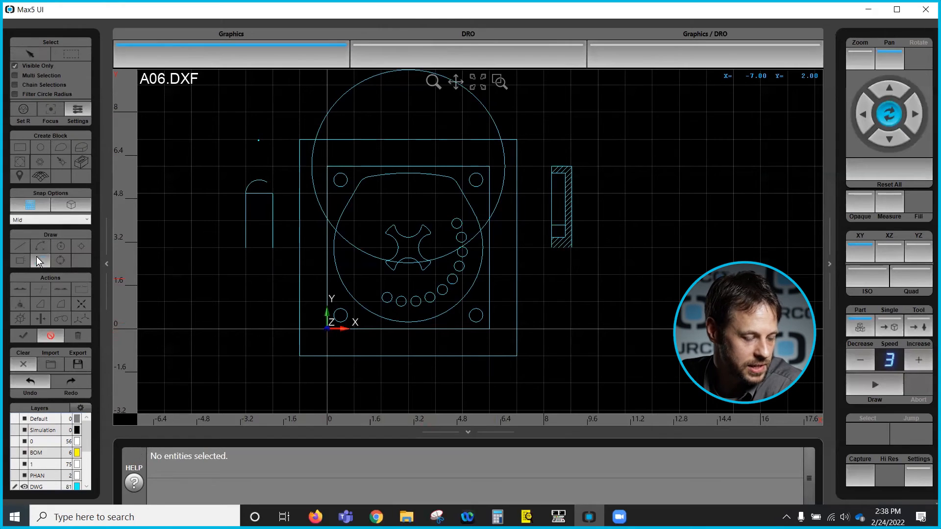
pyautogui.click(301, 137)
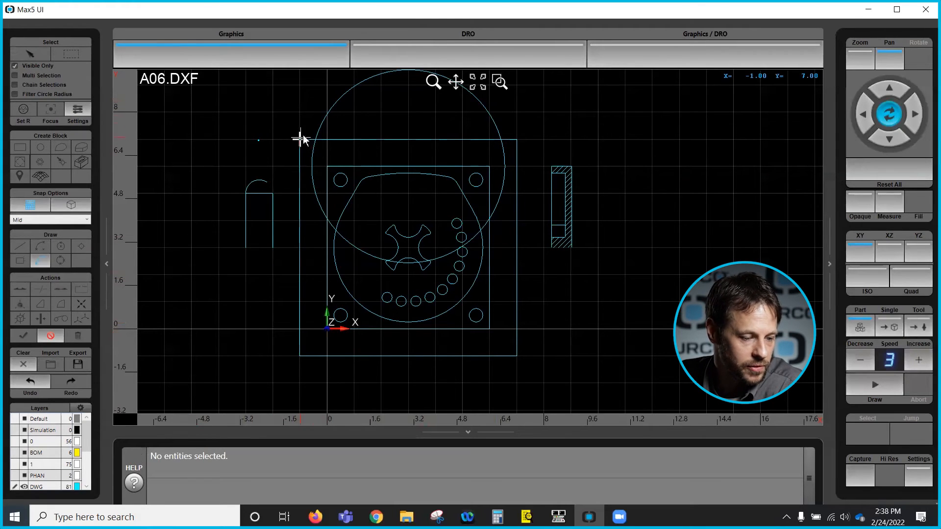
pyautogui.click(513, 140)
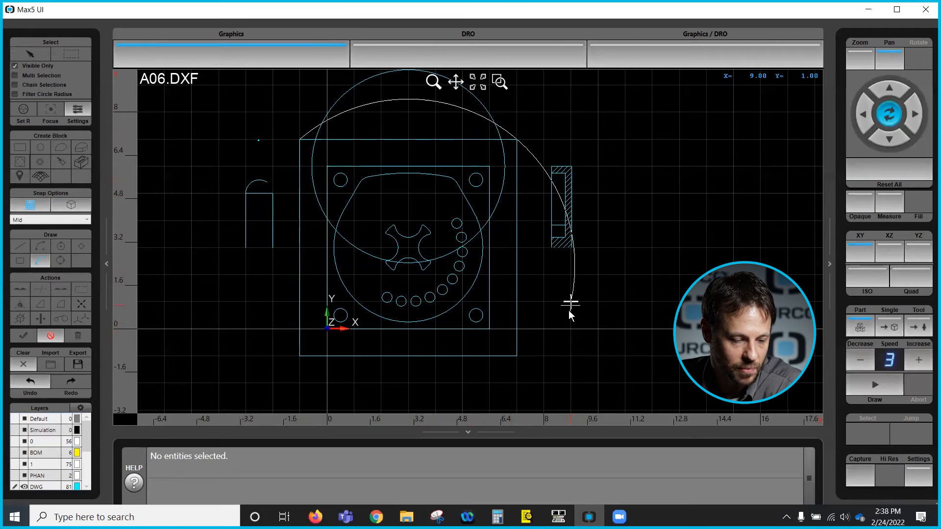
pyautogui.click(517, 355)
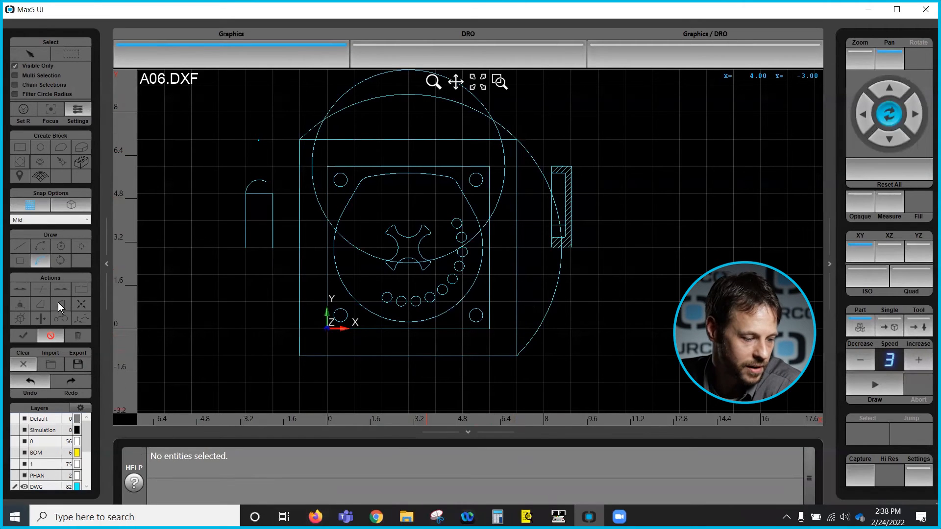
pyautogui.click(38, 260)
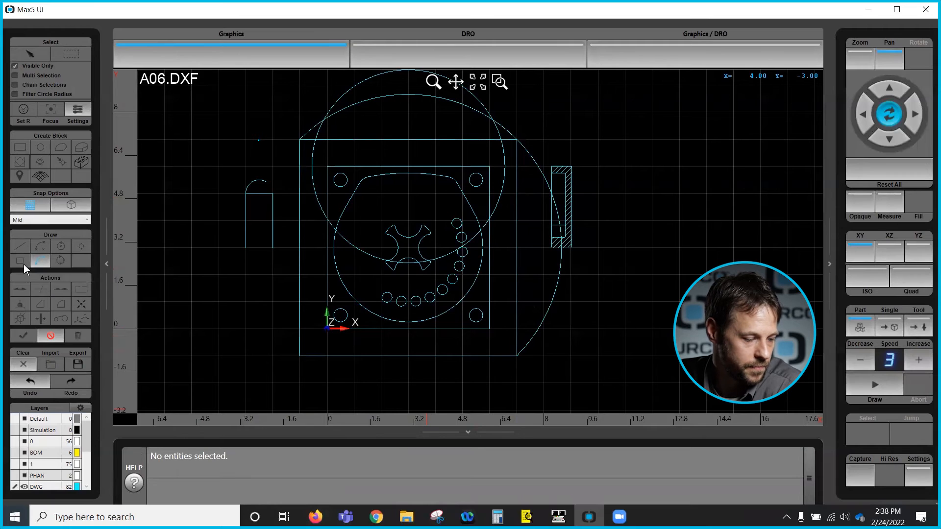
pyautogui.click(50, 336)
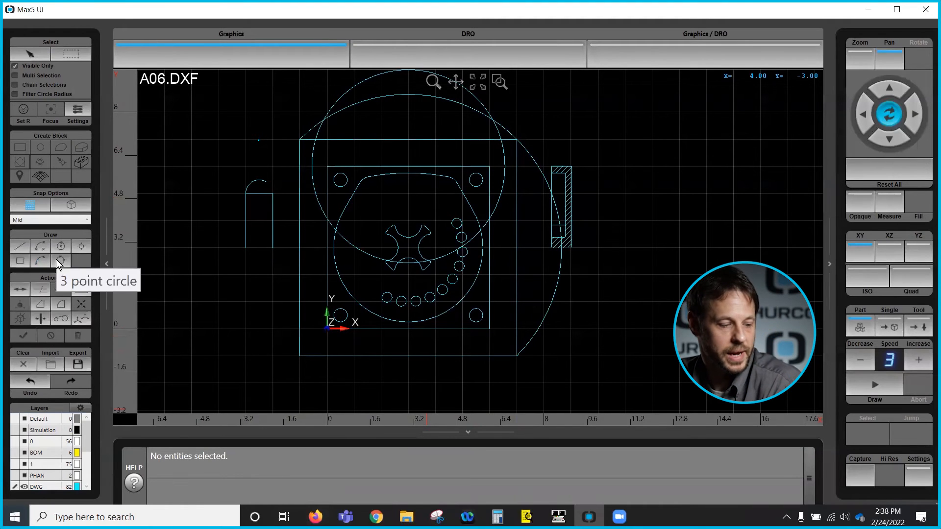
# - Draw a three-point circle around the plate through X -1, Y 3, X 3, Y 7 and X 7, Y 4
pyautogui.click(56, 258)
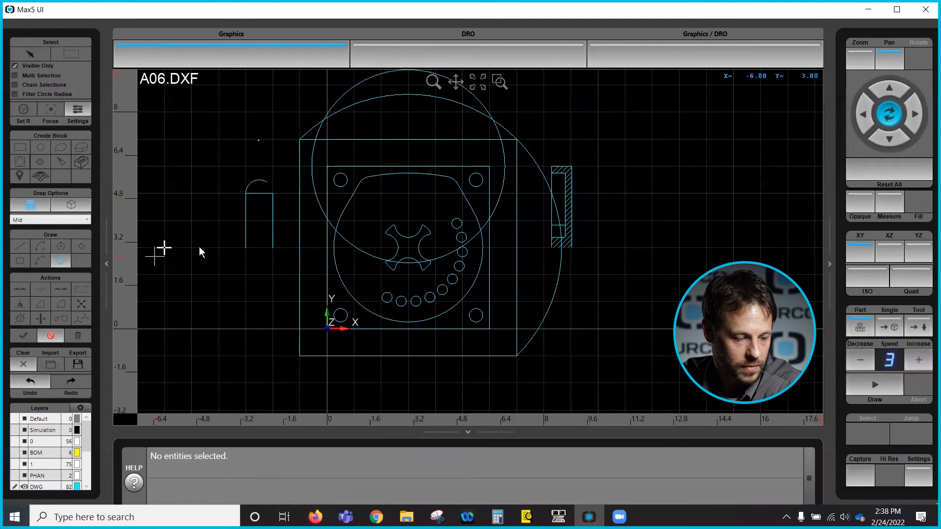
pyautogui.click(296, 247)
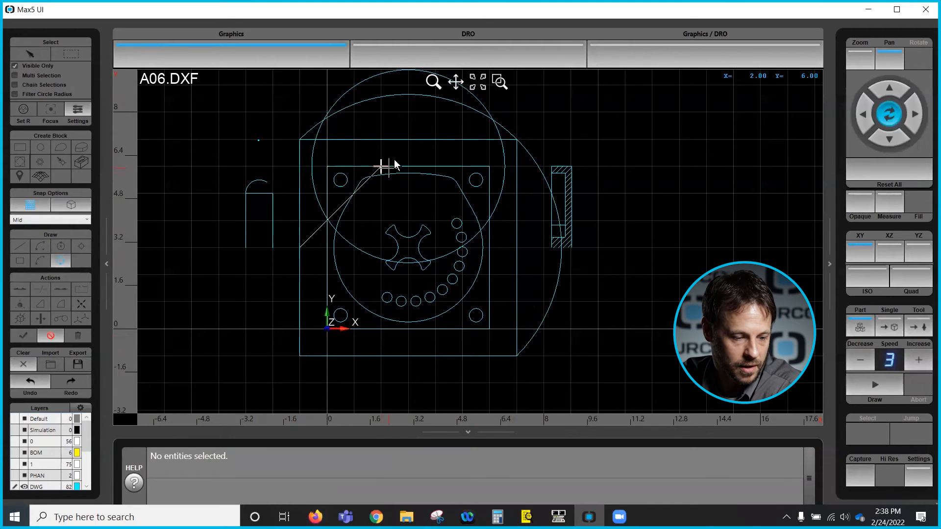
pyautogui.click(407, 147)
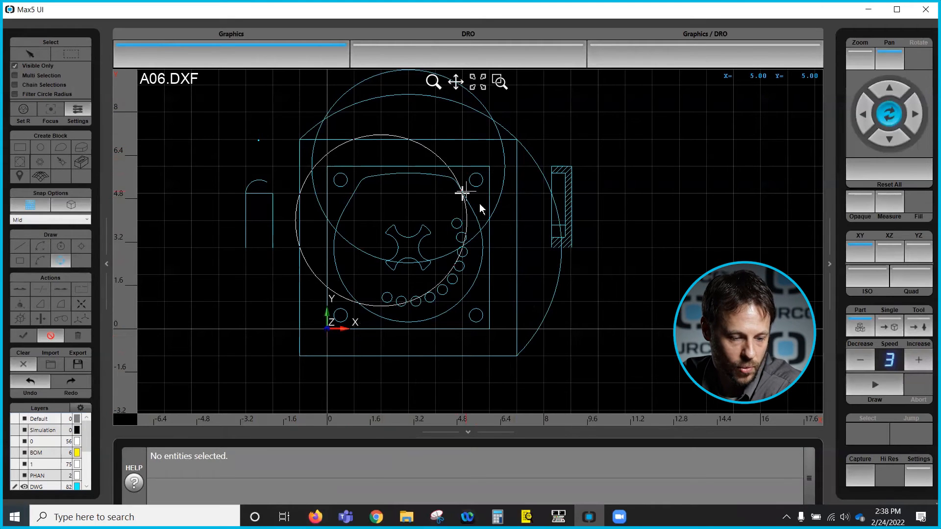
pyautogui.click(515, 227)
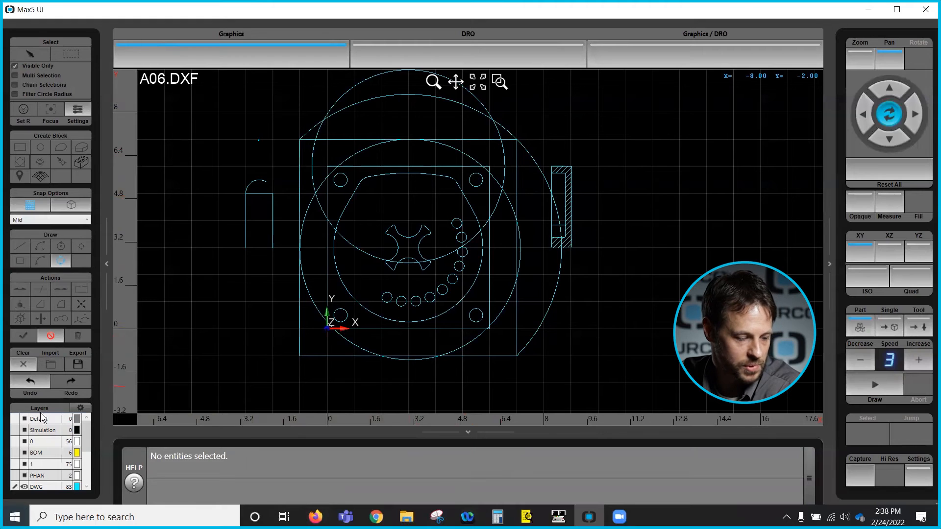
# - Undo all the added lines, arcs, circles, point and rectangle, back to the original imported drawing
pyautogui.click(32, 382)
pyautogui.click(33, 381)
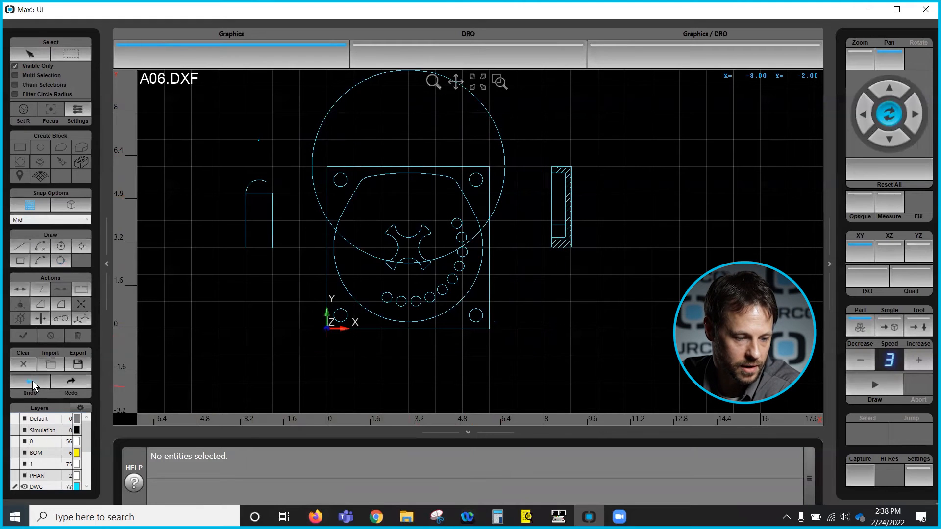
pyautogui.click(32, 381)
pyautogui.doubleClick(32, 381)
pyautogui.click(33, 381)
pyautogui.click(32, 381)
pyautogui.click(33, 381)
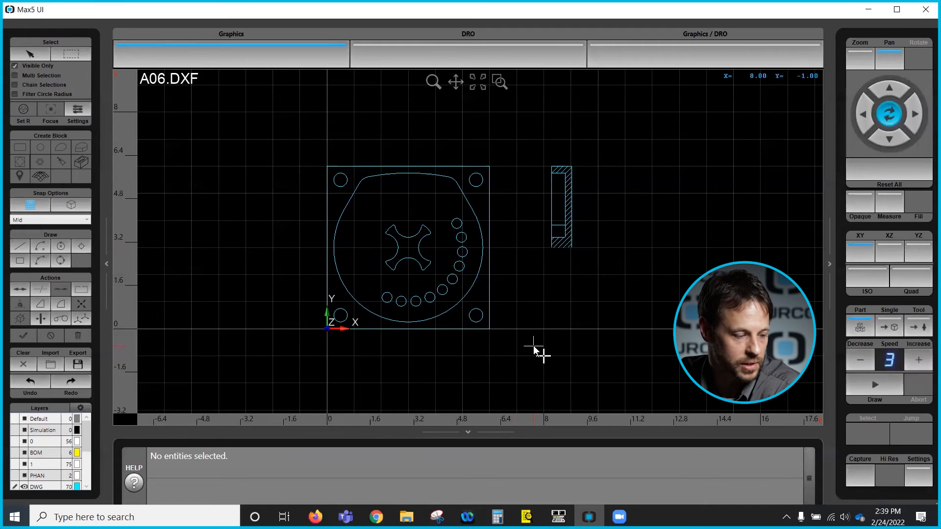
# - Draw a vertical line from X 7, Y 1 to X 7, Y -1 and a horizontal line from X 5, Y -1 to X 7, Y -1
pyautogui.click(21, 245)
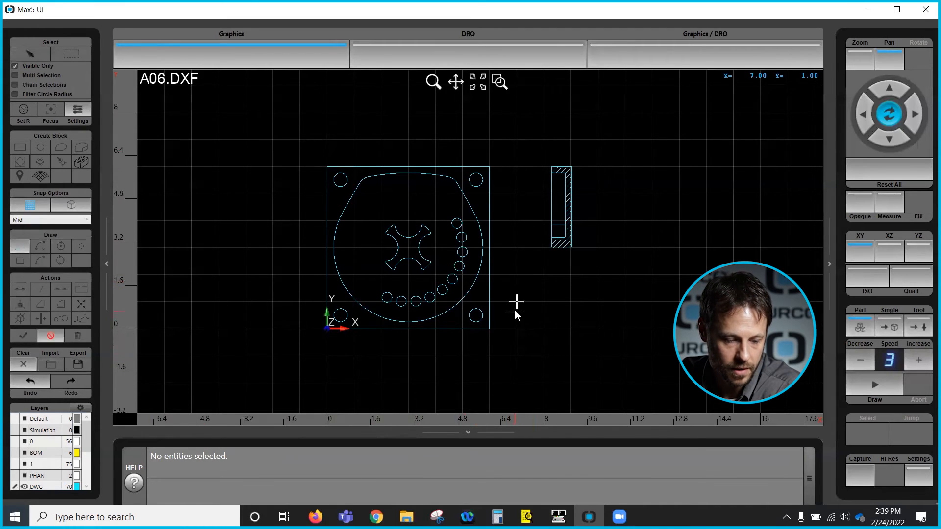
pyautogui.click(525, 366)
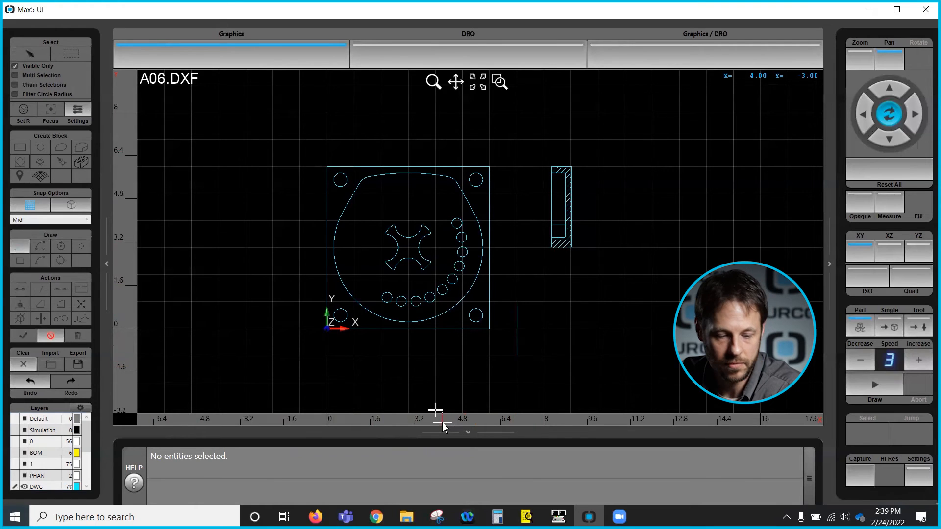
pyautogui.click(20, 245)
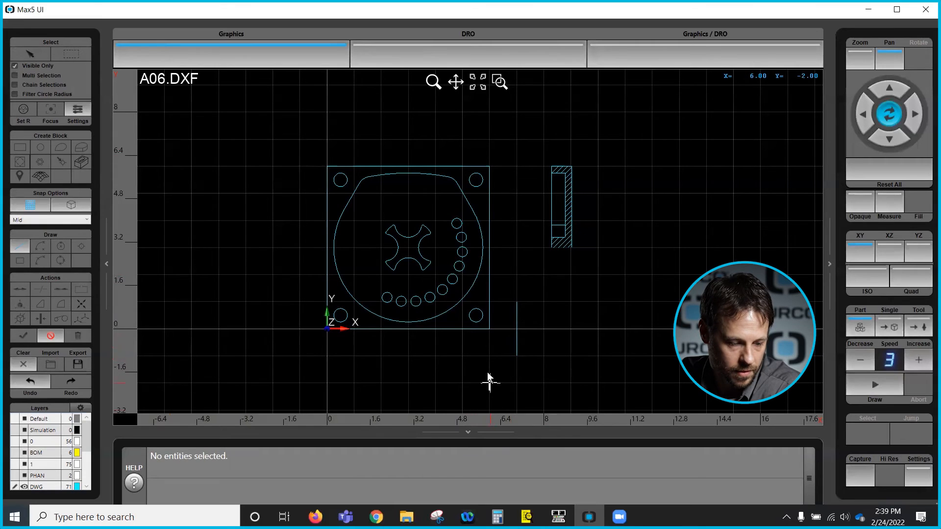
pyautogui.click(463, 357)
pyautogui.click(516, 357)
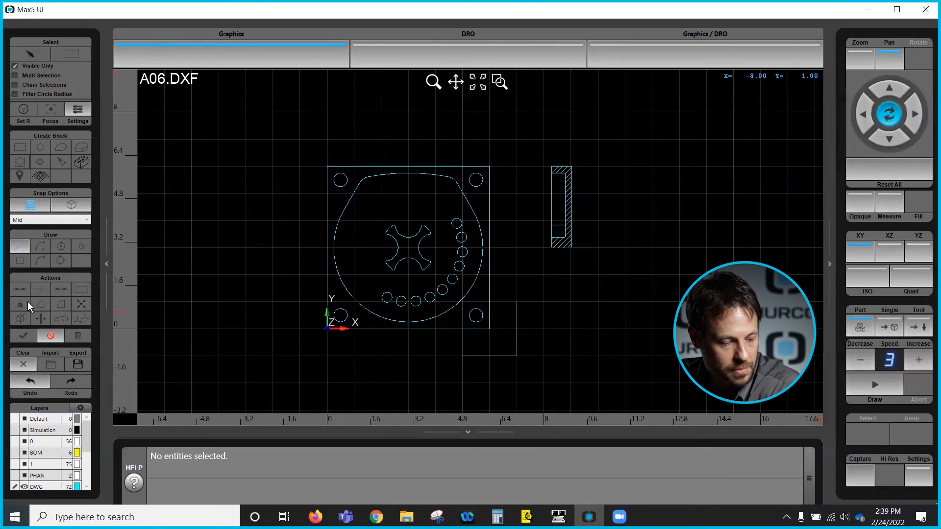
pyautogui.click(50, 336)
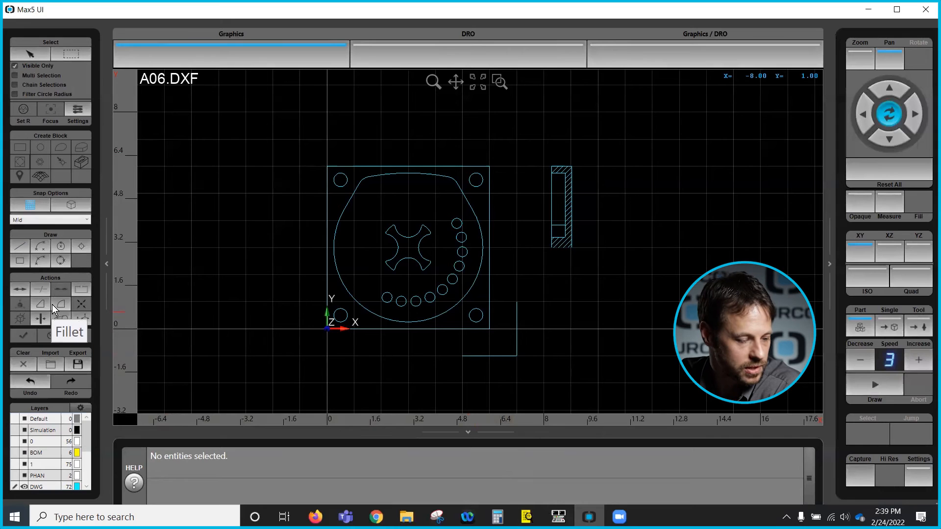
# - Extend the plate's lower edge to the short vertical line at X 7
pyautogui.click(14, 291)
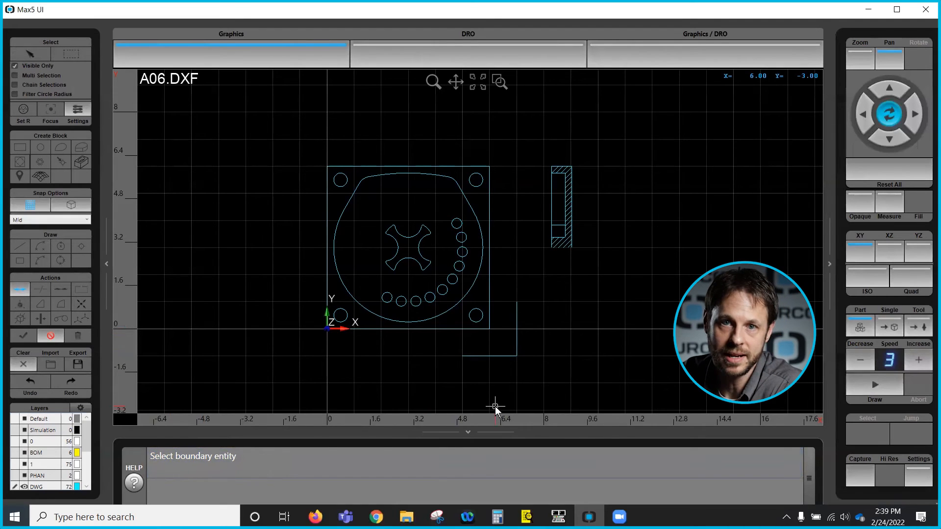
pyautogui.click(516, 311)
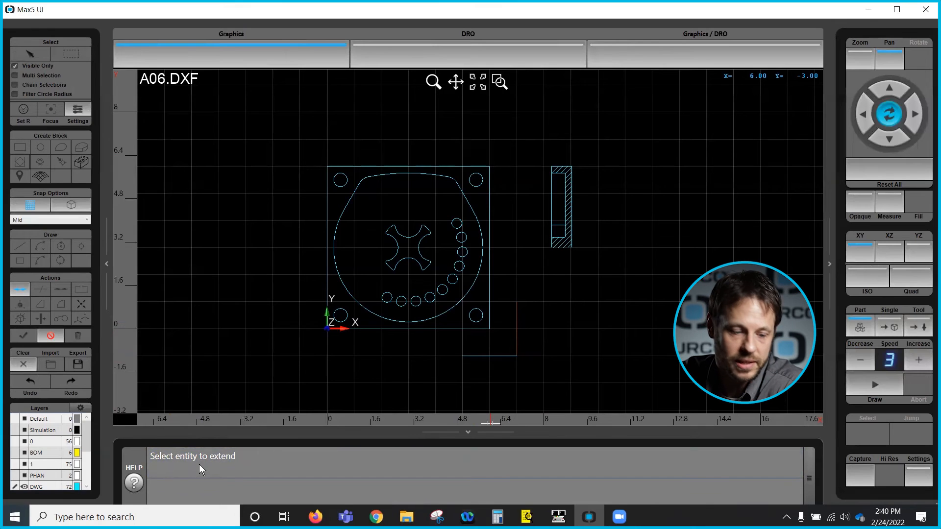
pyautogui.click(455, 328)
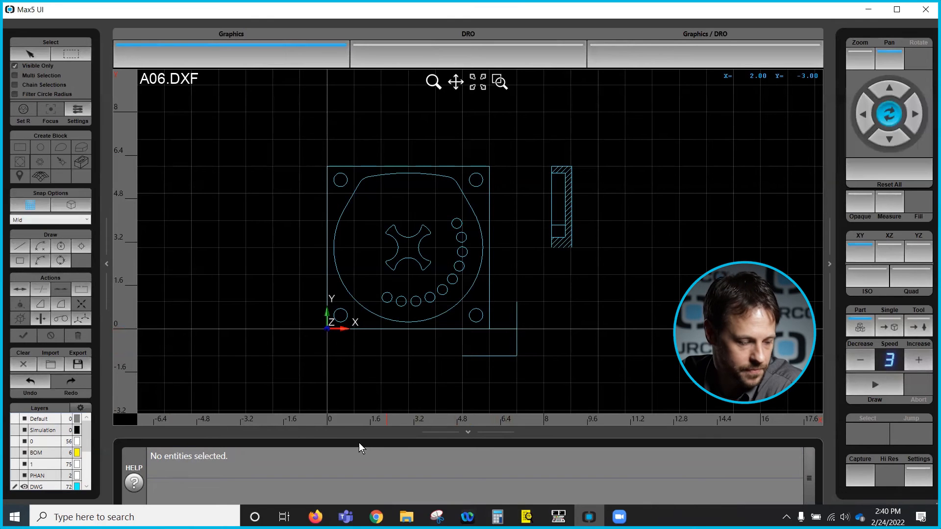
# - Extend the plate's right edge down to the short horizontal line at Y -1
pyautogui.click(20, 290)
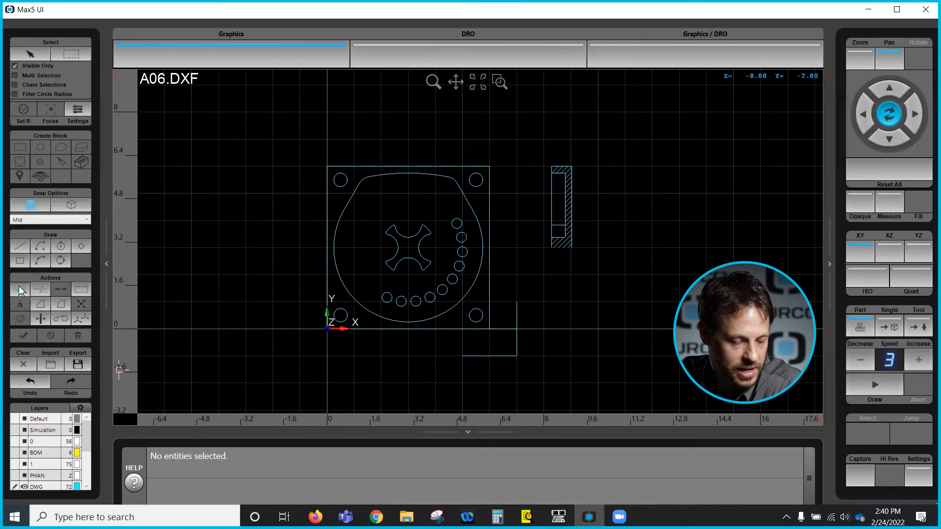
pyautogui.click(483, 356)
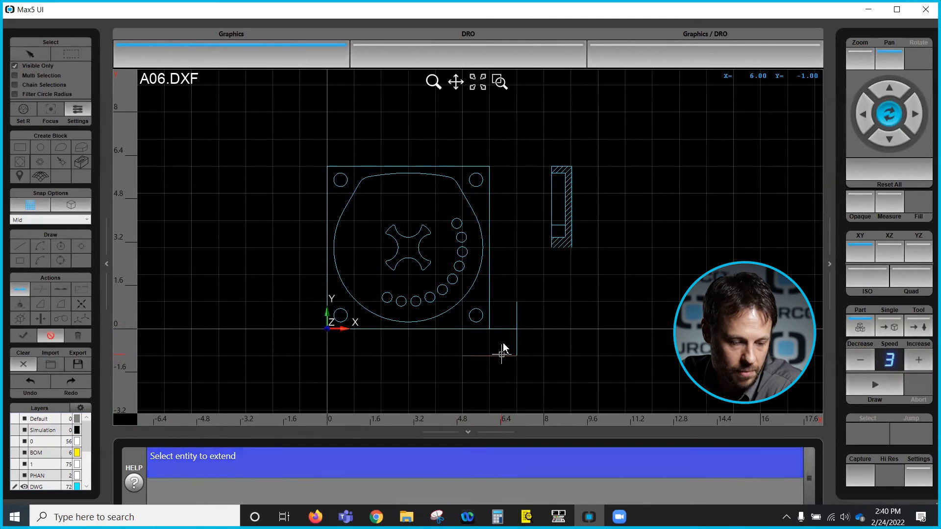
pyautogui.click(490, 319)
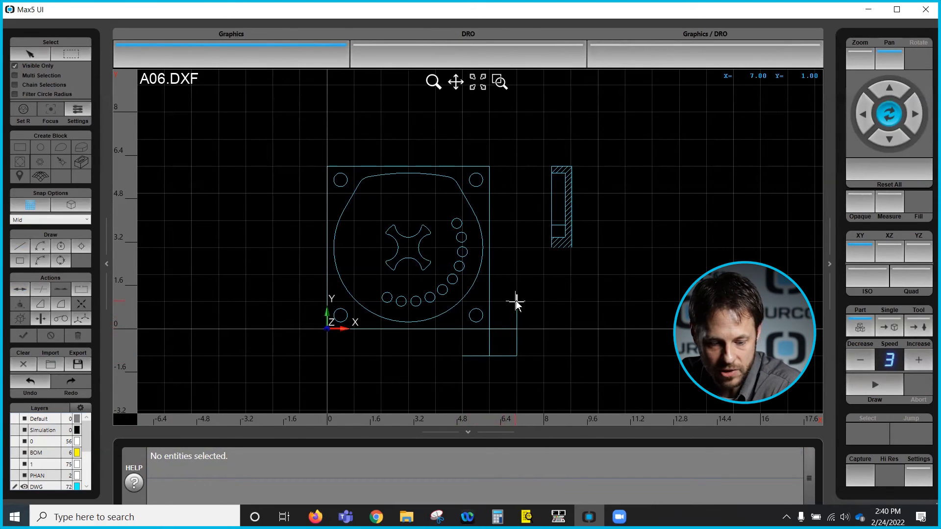
# - Enable multi selection and delete the short vertical and horizontal boundary lines beside the plate's lower right corner
pyautogui.click(30, 54)
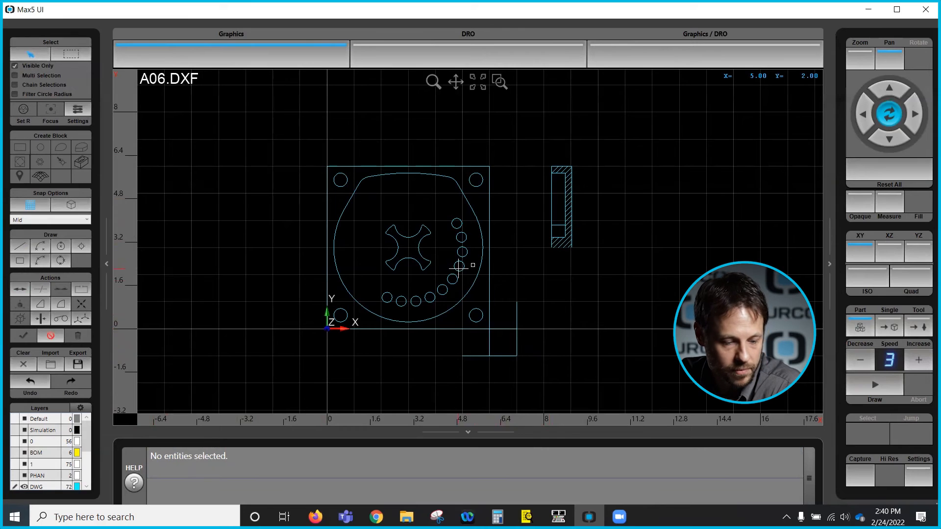
pyautogui.click(517, 308)
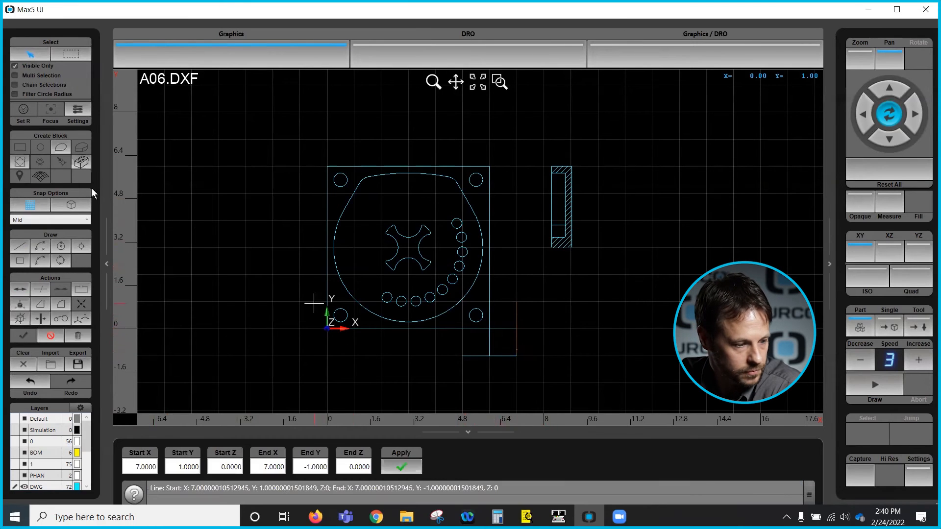
pyautogui.click(15, 76)
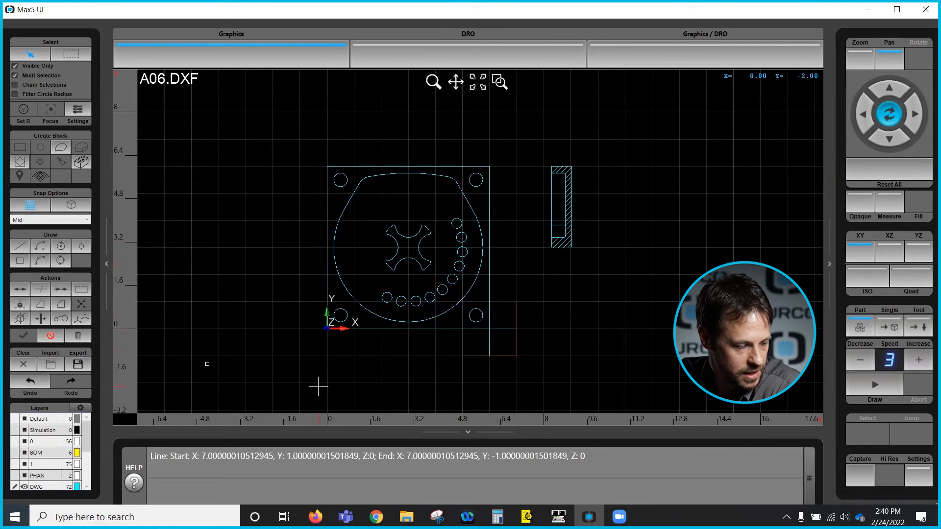
pyautogui.click(79, 334)
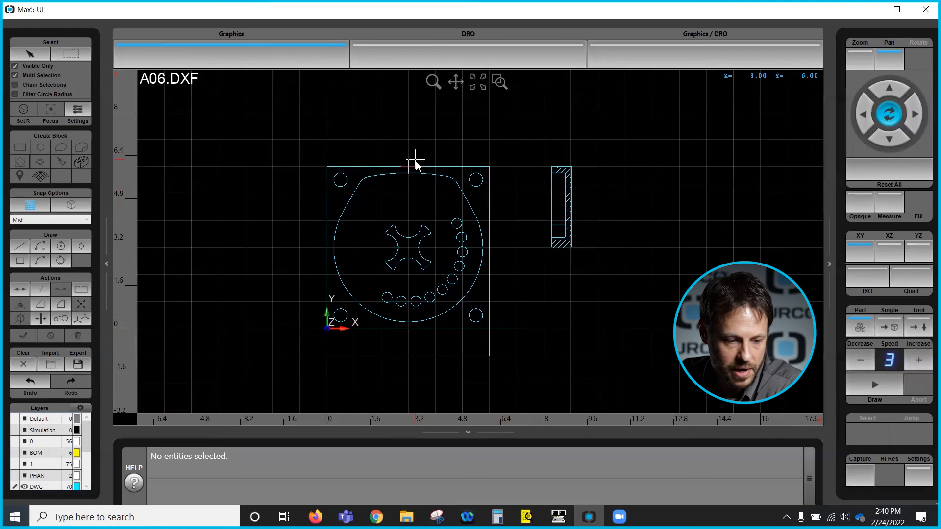
# - Draw a vertical line from the midpoint of the plate's upper edge at X 3, Y 6 up to X 3, Y 8
pyautogui.click(19, 248)
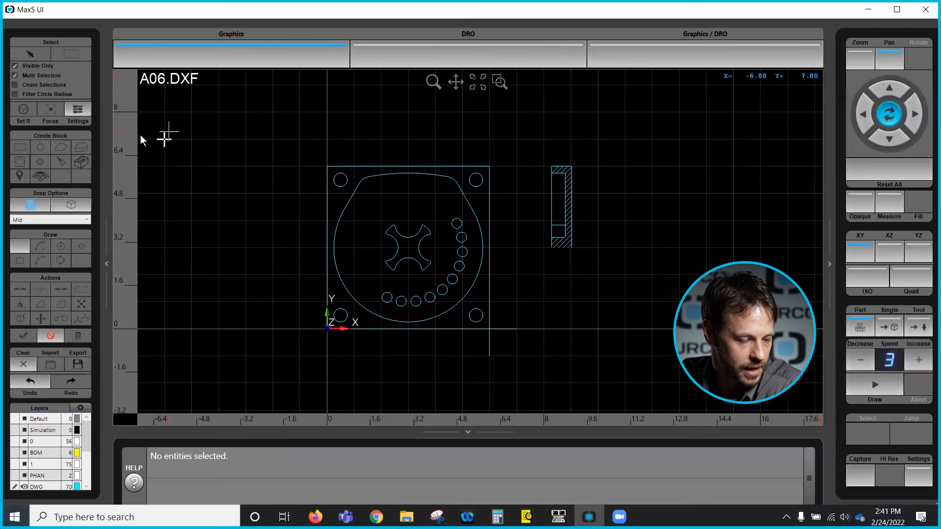
pyautogui.click(408, 166)
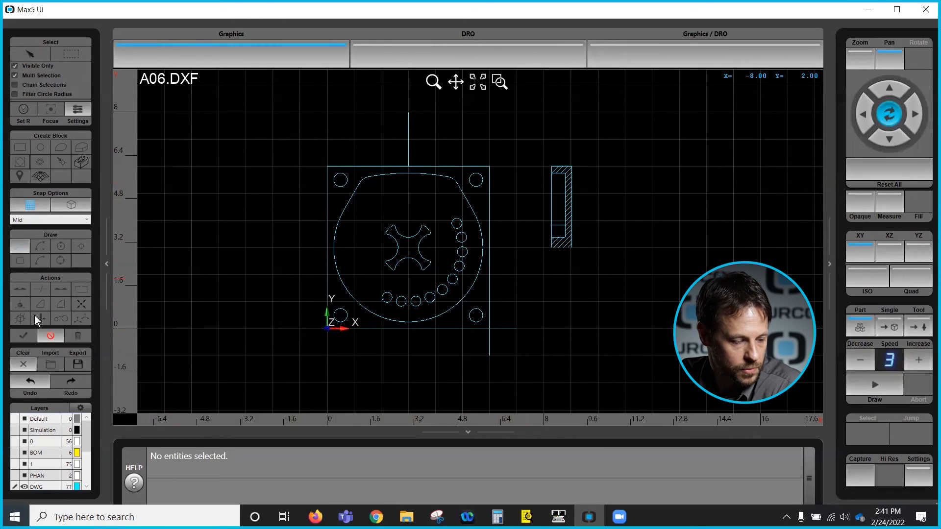
pyautogui.click(48, 336)
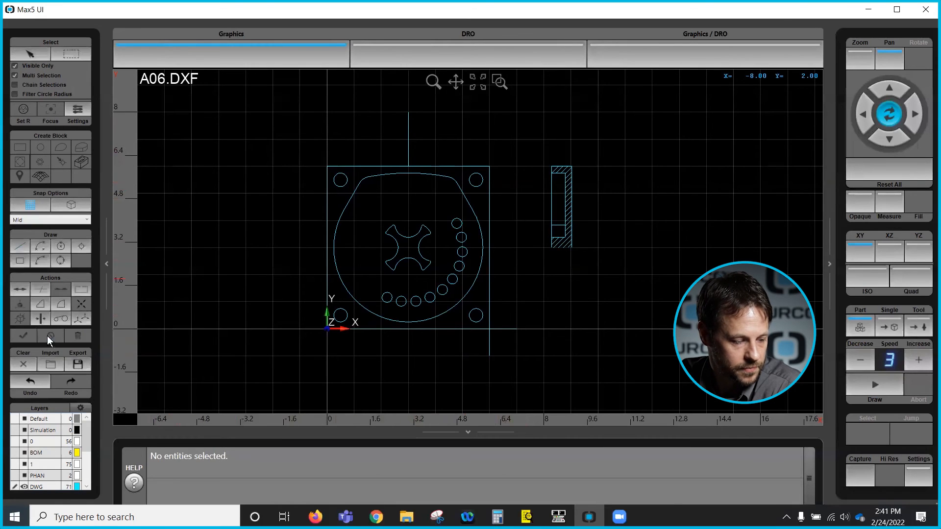
# - Try trimming the left half of the plate's upper edge against the vertical line, and undo the trim
pyautogui.click(40, 288)
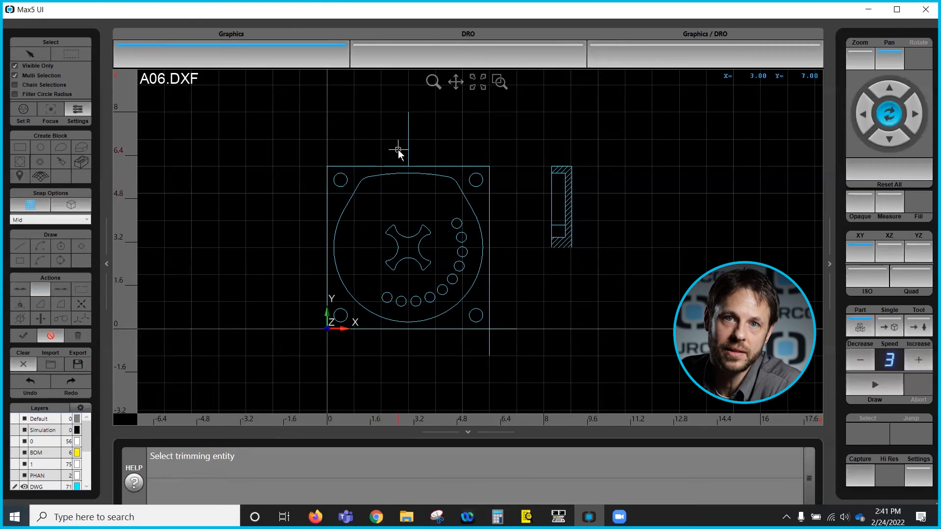
pyautogui.click(408, 123)
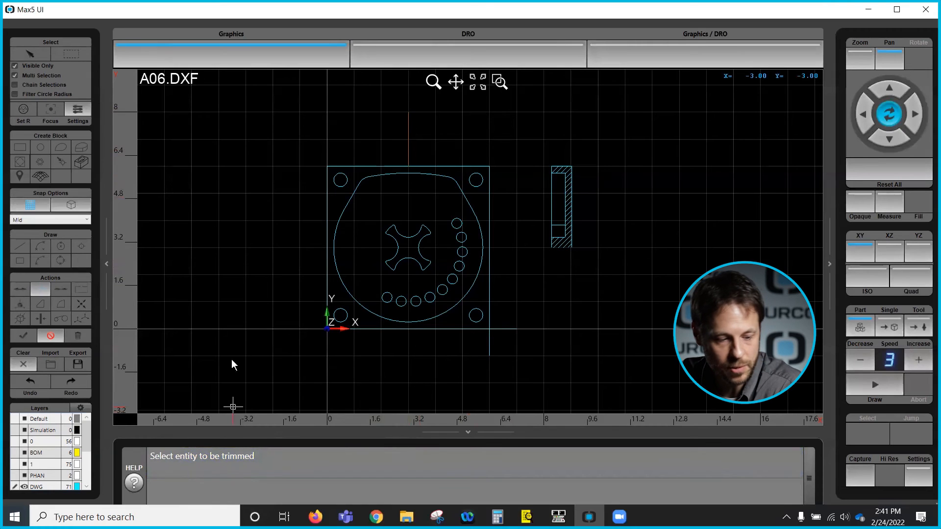
pyautogui.click(366, 167)
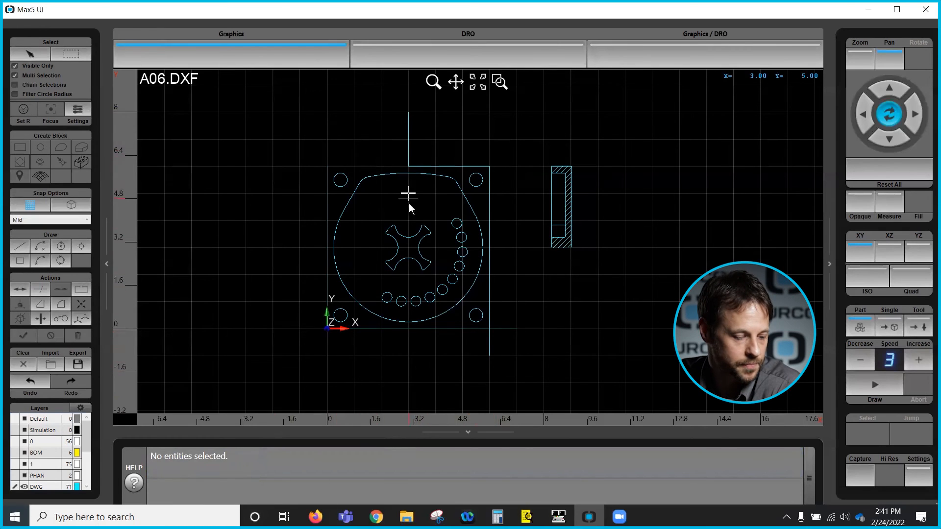
pyautogui.click(27, 382)
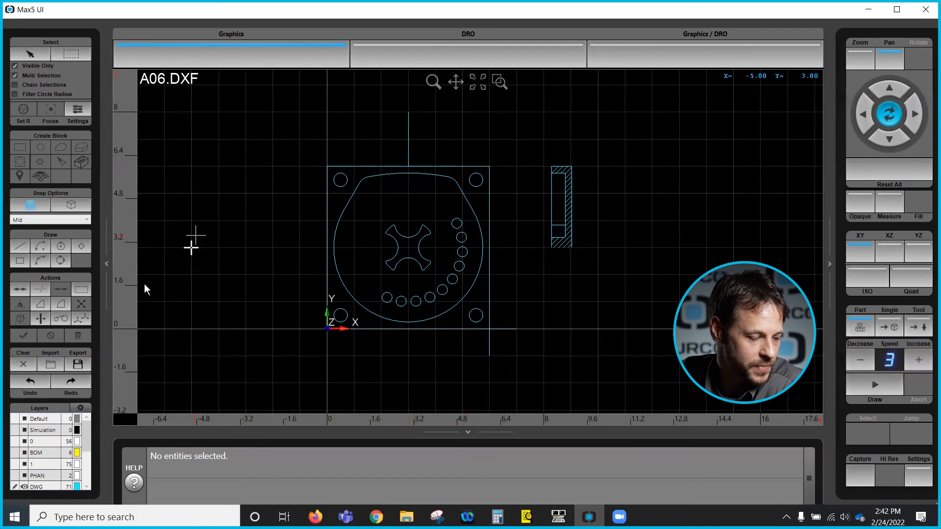
# - Split the plate's upper edge at X 3 using the vertical line as the splitting entity
pyautogui.click(81, 290)
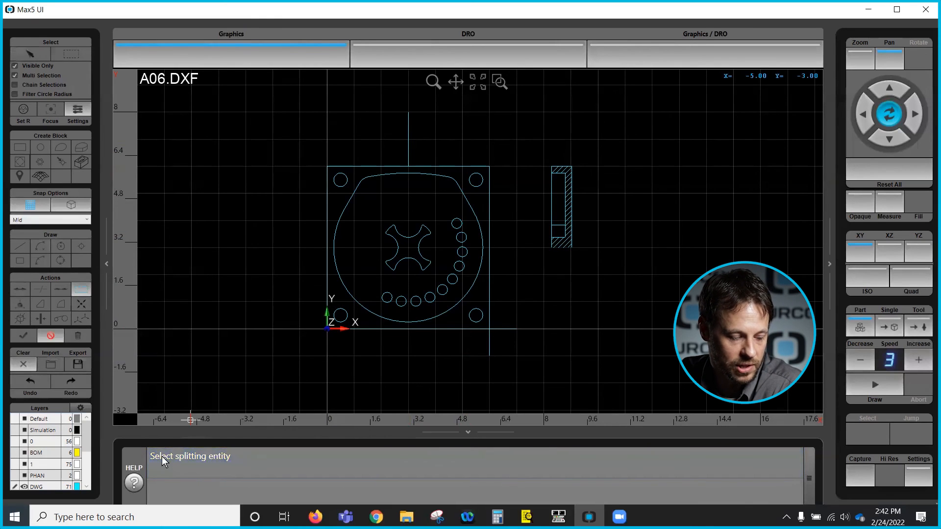
pyautogui.click(409, 134)
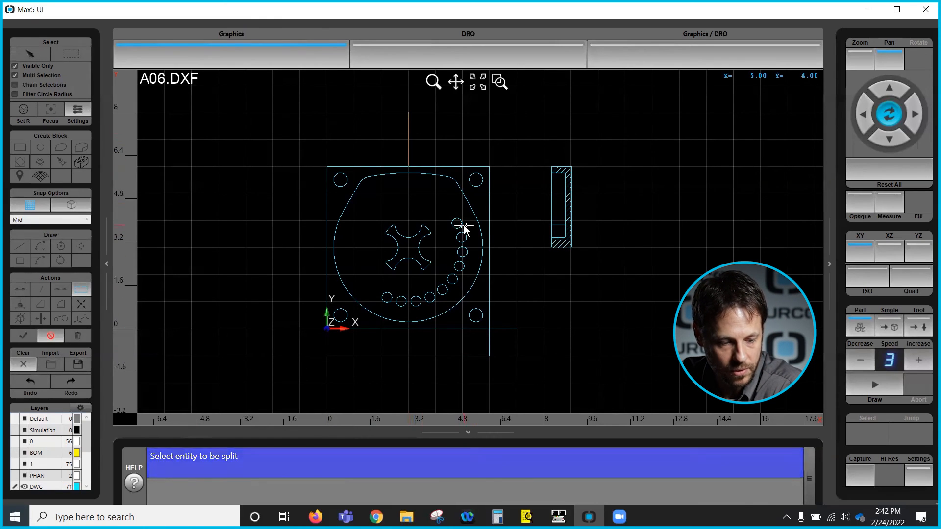
pyautogui.click(433, 167)
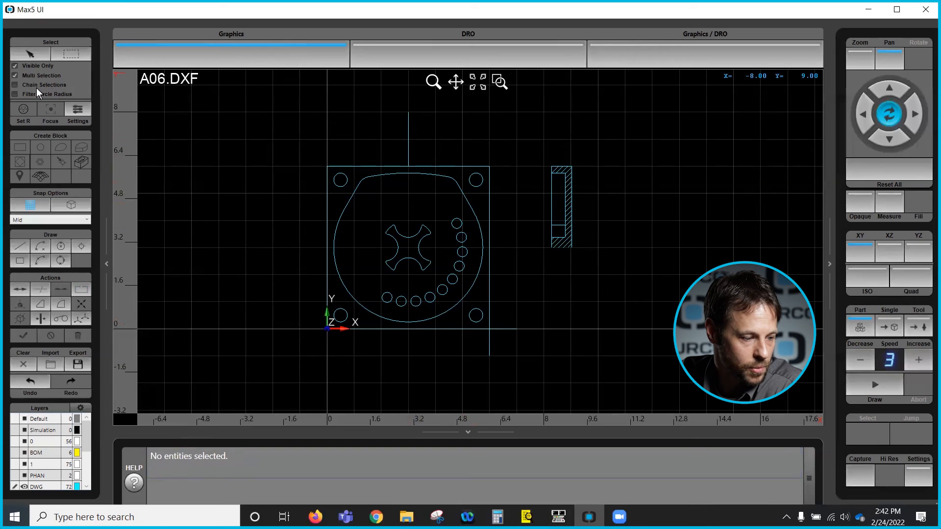
# - Select the two halves of the plate's split upper edge in turn to check that they are separate, and leave selection mode
pyautogui.click(27, 54)
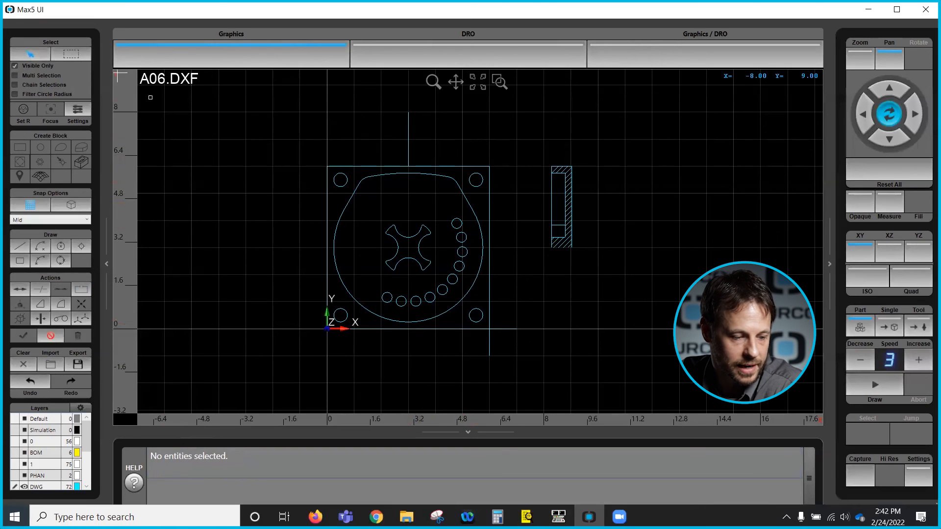
pyautogui.click(374, 166)
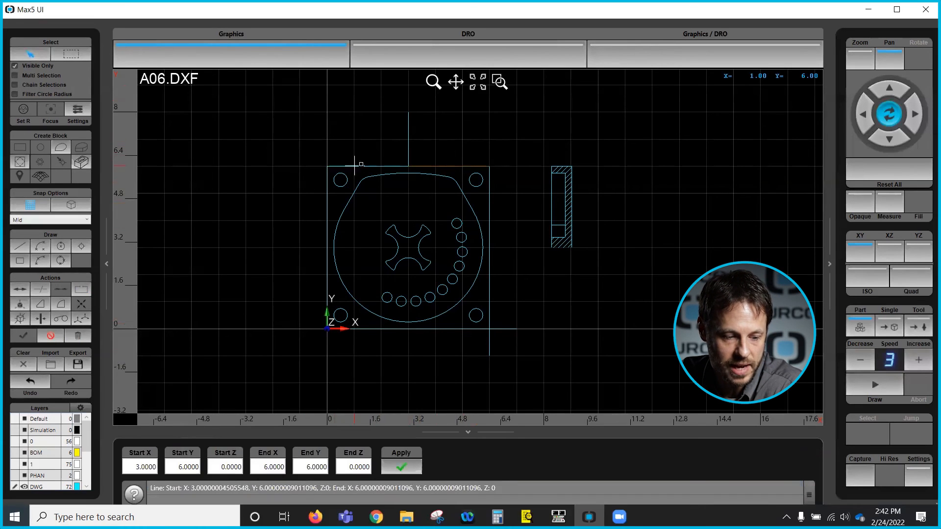
pyautogui.click(369, 162)
pyautogui.click(425, 167)
pyautogui.click(382, 158)
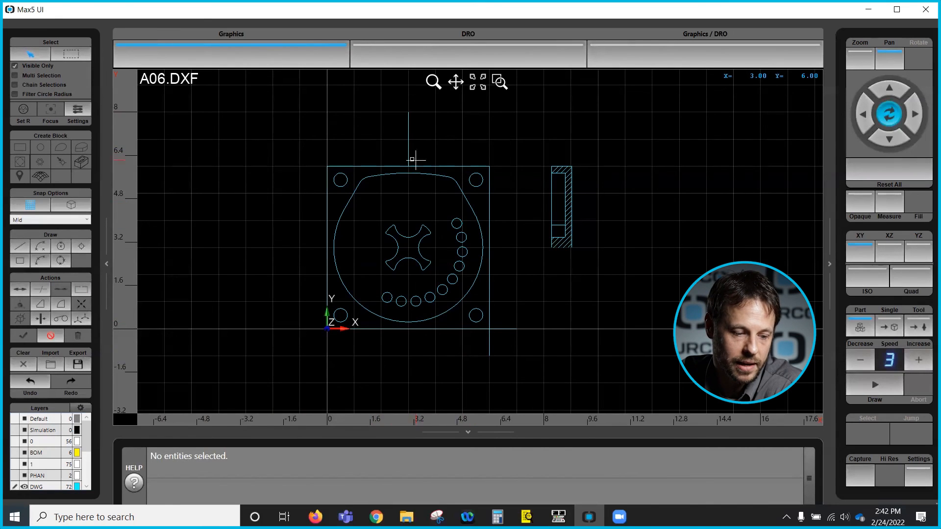
pyautogui.click(52, 333)
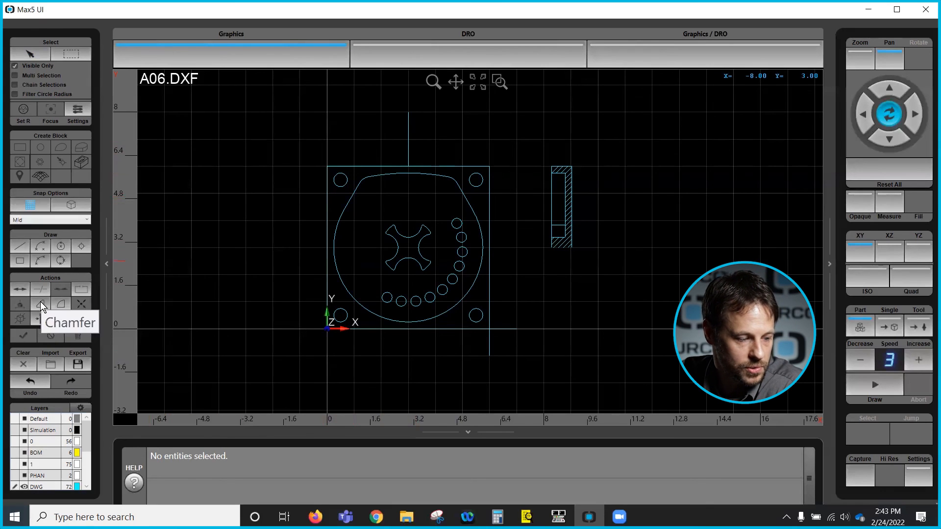
# - Check the Chamfer Distance / Fillet Radius setting, and with 0.3937 chamfer the plate's upper-left corner and fillet its upper-right corner
pyautogui.click(79, 111)
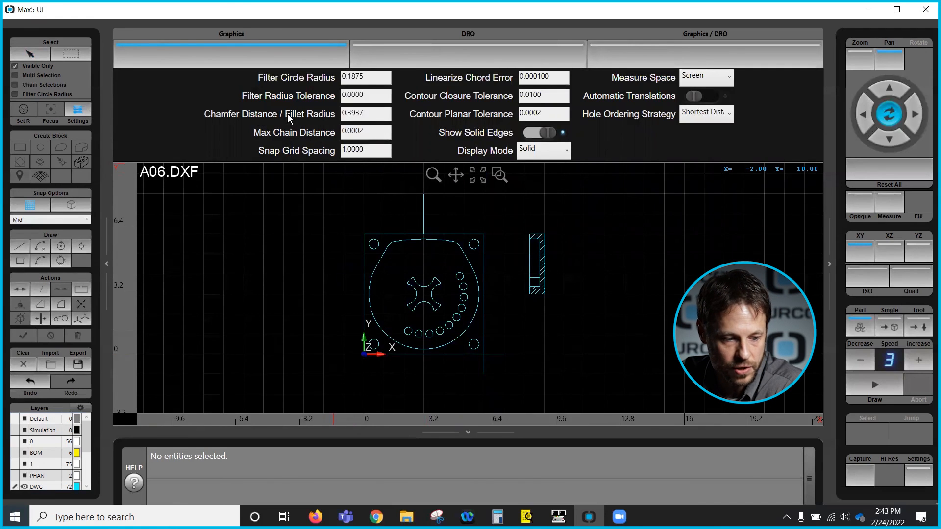
pyautogui.moveTo(376, 116); pyautogui.dragTo(310, 120)
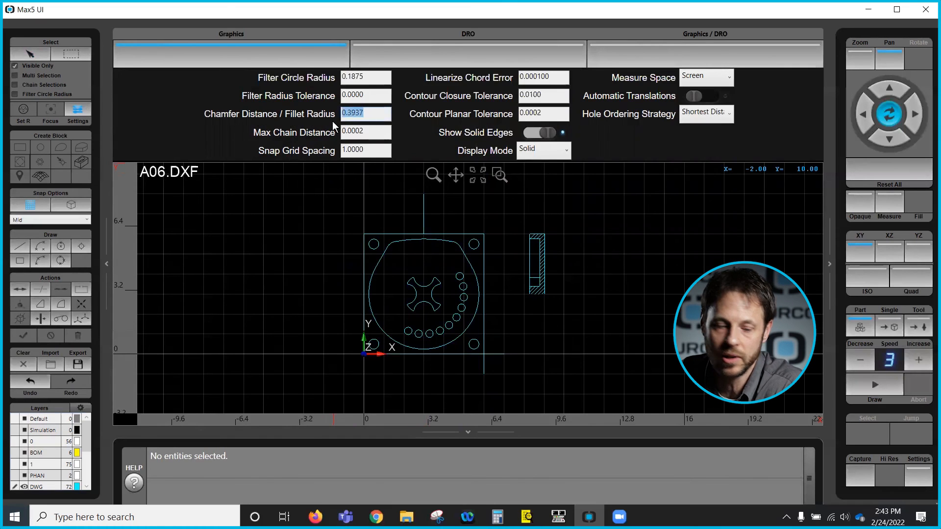
pyautogui.click(77, 110)
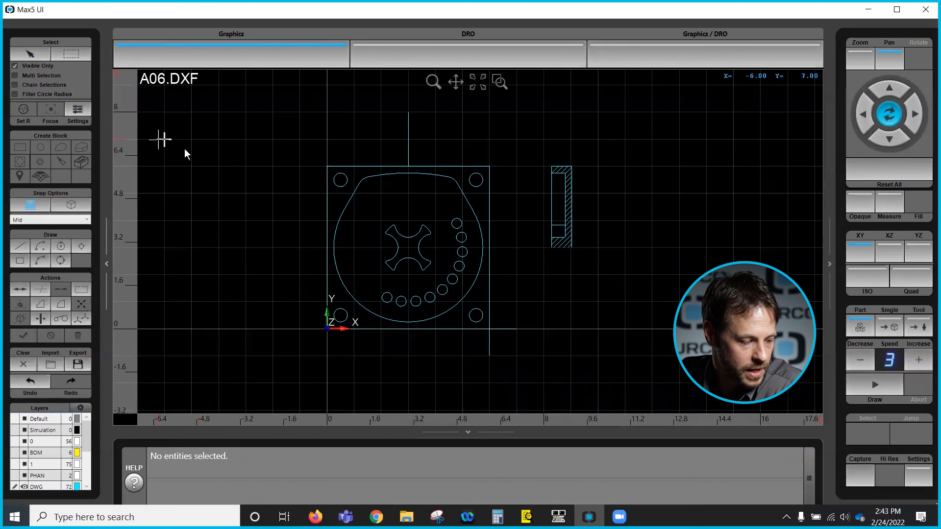
pyautogui.click(39, 306)
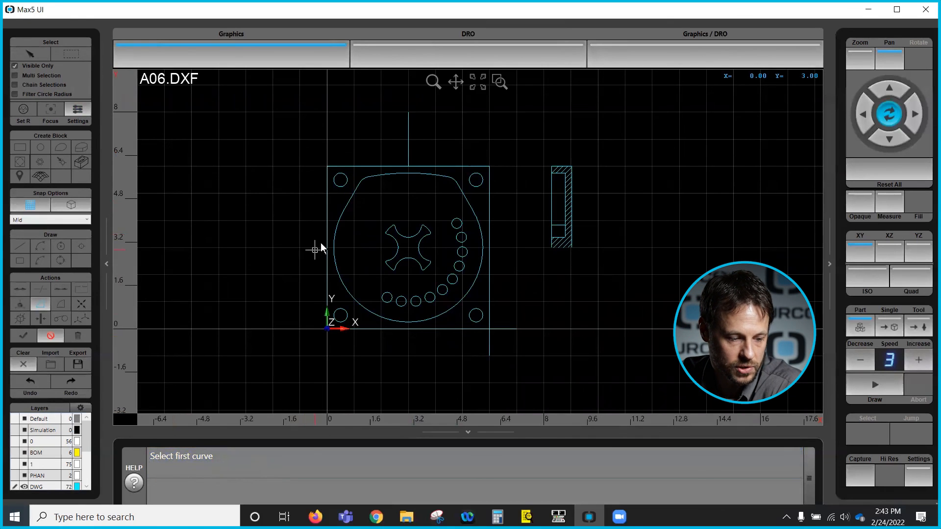
pyautogui.click(328, 192)
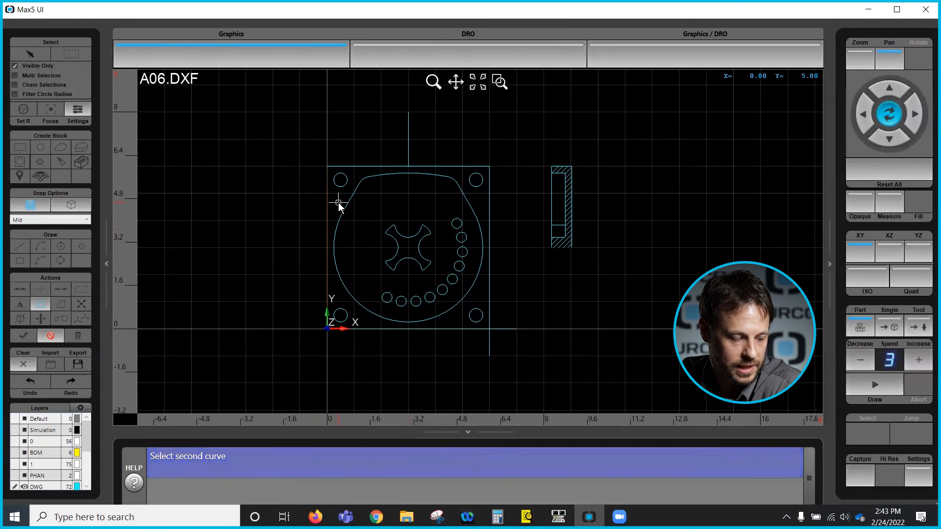
pyautogui.click(357, 167)
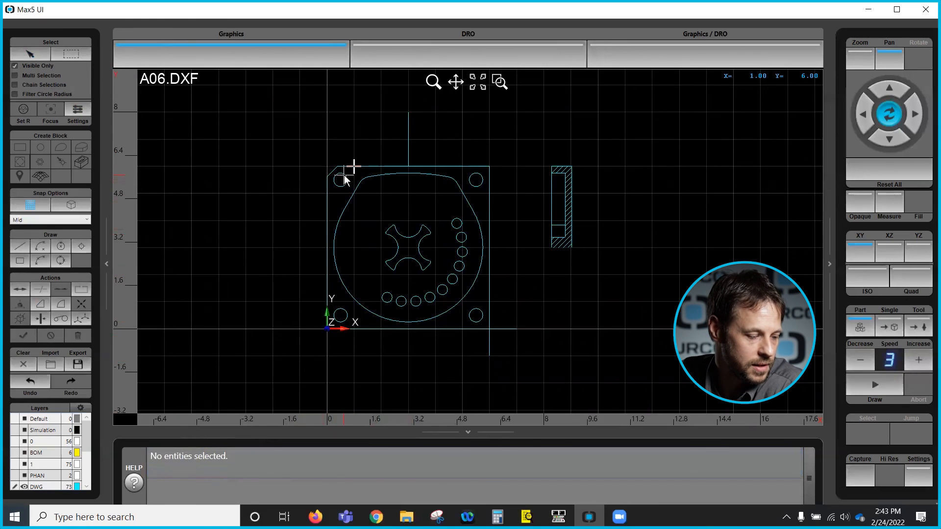
pyautogui.click(60, 303)
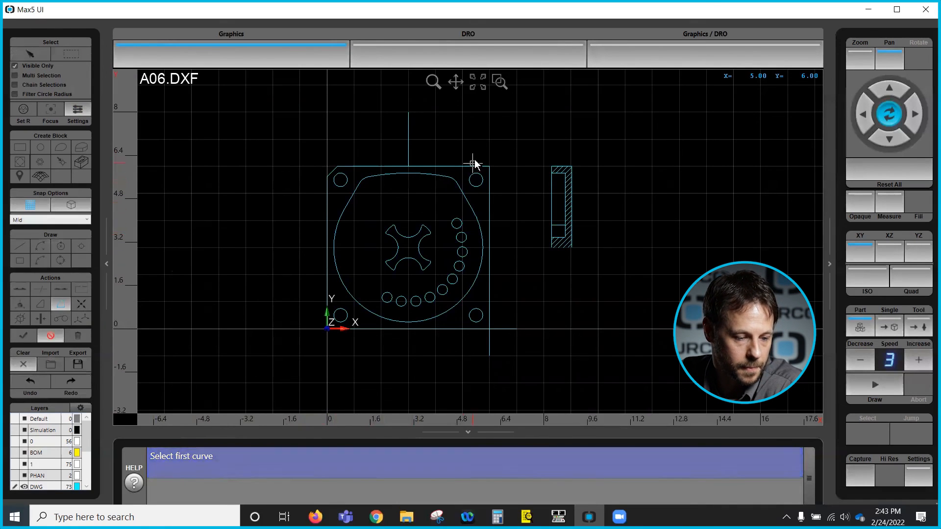
pyautogui.click(489, 186)
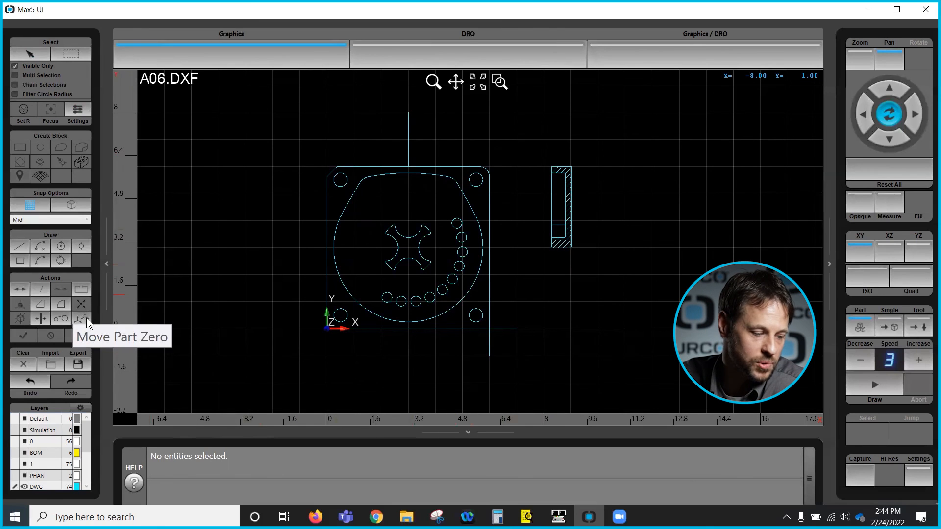
# - Turn off grid snap and create a tangent line joining the upper sides of the plate's two lower corner holes
pyautogui.click(59, 317)
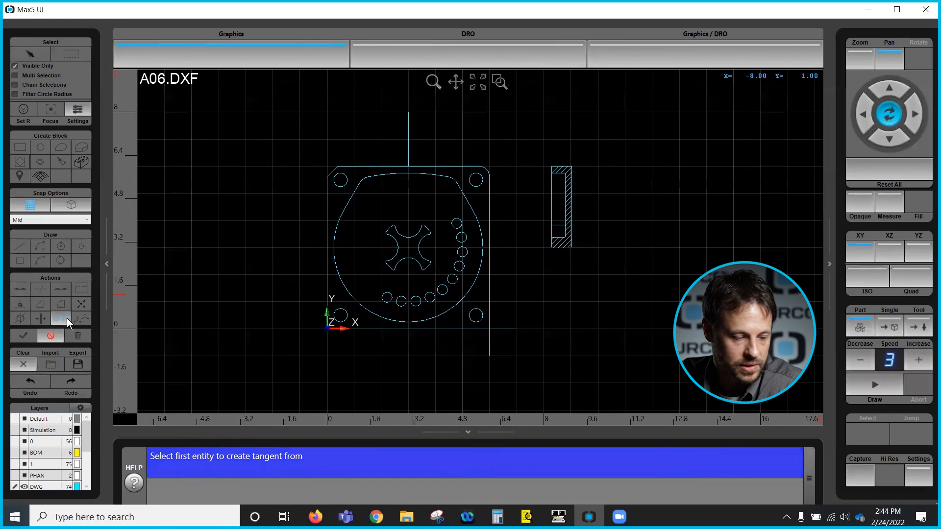
pyautogui.click(42, 205)
pyautogui.click(346, 310)
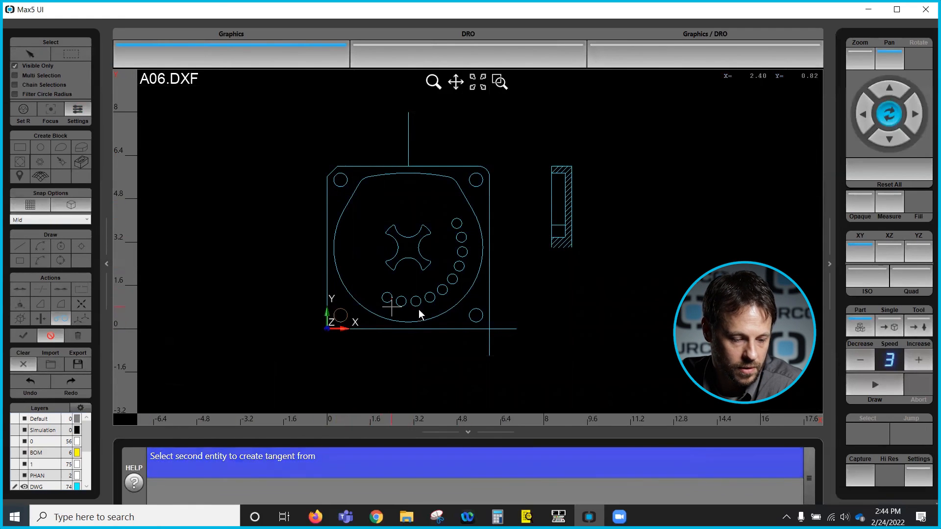
pyautogui.click(479, 315)
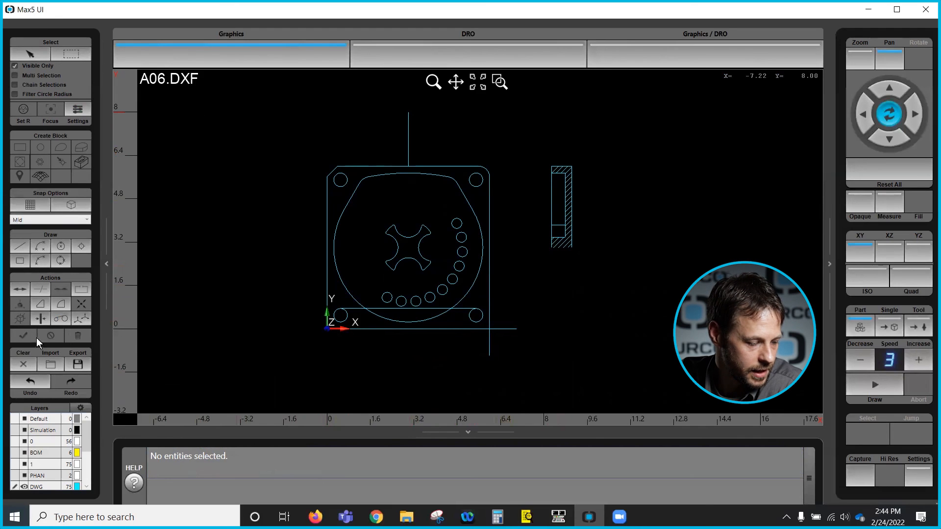
# - Undo the recent edits back through the tangent line, corner fillet, chamfer, edge split and the vertical line above the plate
pyautogui.click(29, 381)
pyautogui.click(28, 375)
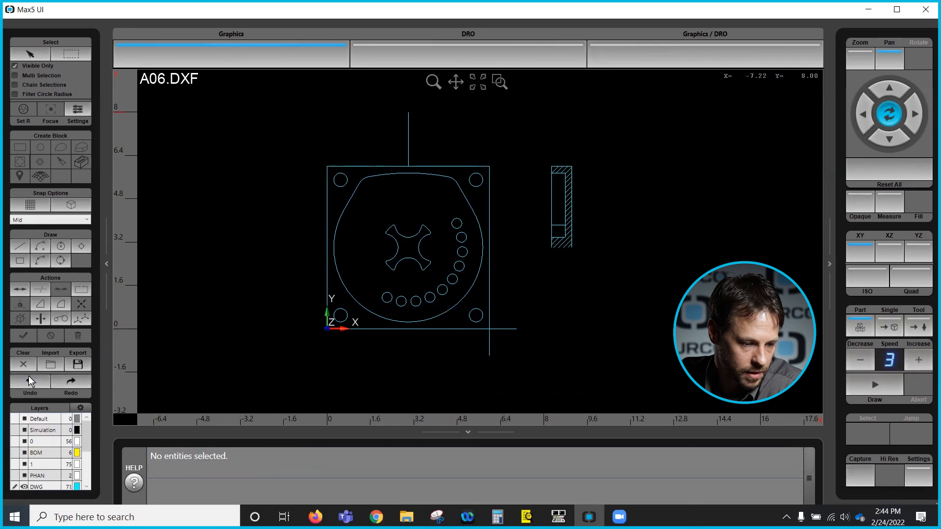
pyautogui.click(29, 376)
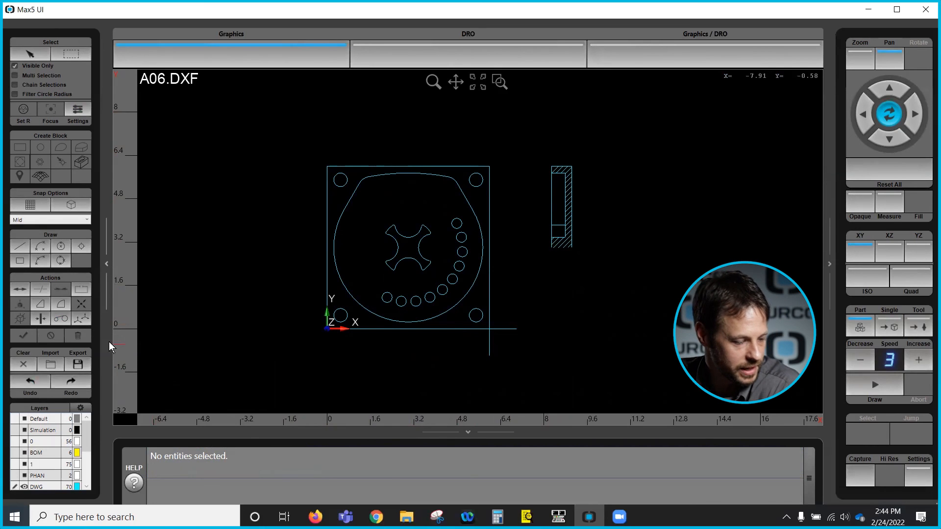